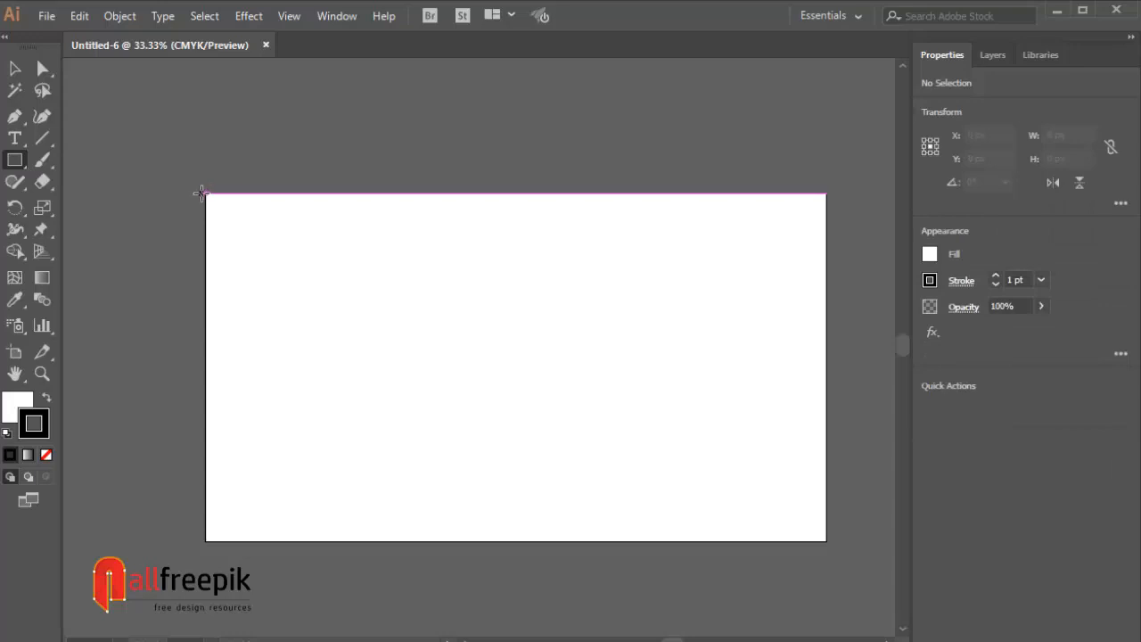
# Step: Draw a 2048 by 1152 px rectangle covering the whole artboard and remove its stroke
pyautogui.moveTo(206, 194); pyautogui.dragTo(826, 540)
pyautogui.click(15, 69)
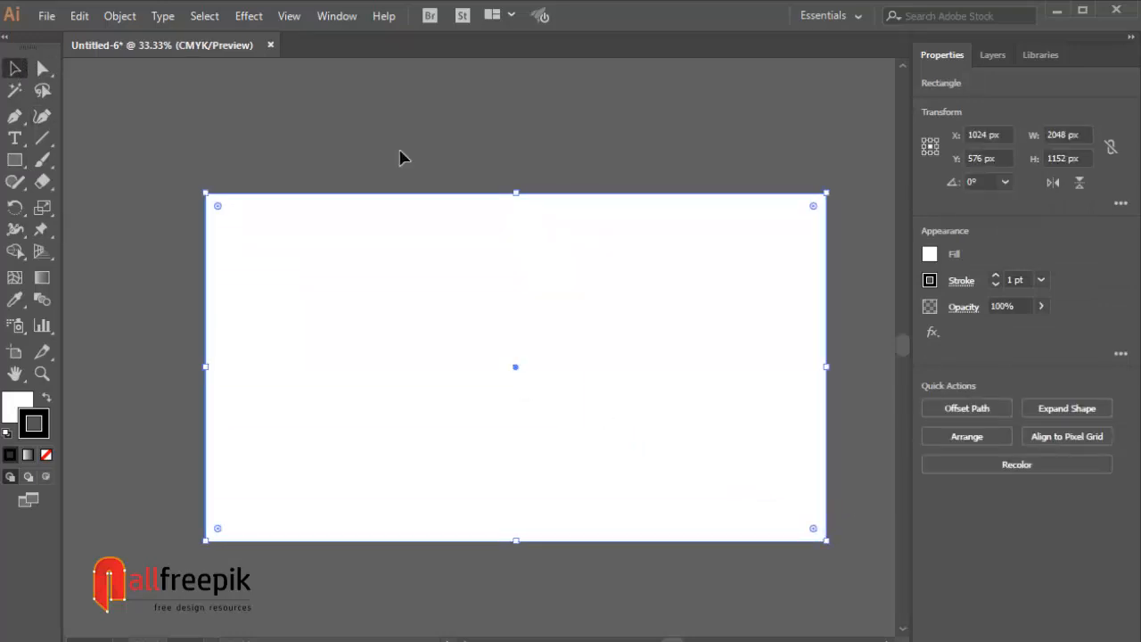
pyautogui.press('/')
# Step: Fill the rectangle with a linear gradient and set its end stop to dark pink, C 0, M 95, Y 20, K 26
pyautogui.click(325, 17)
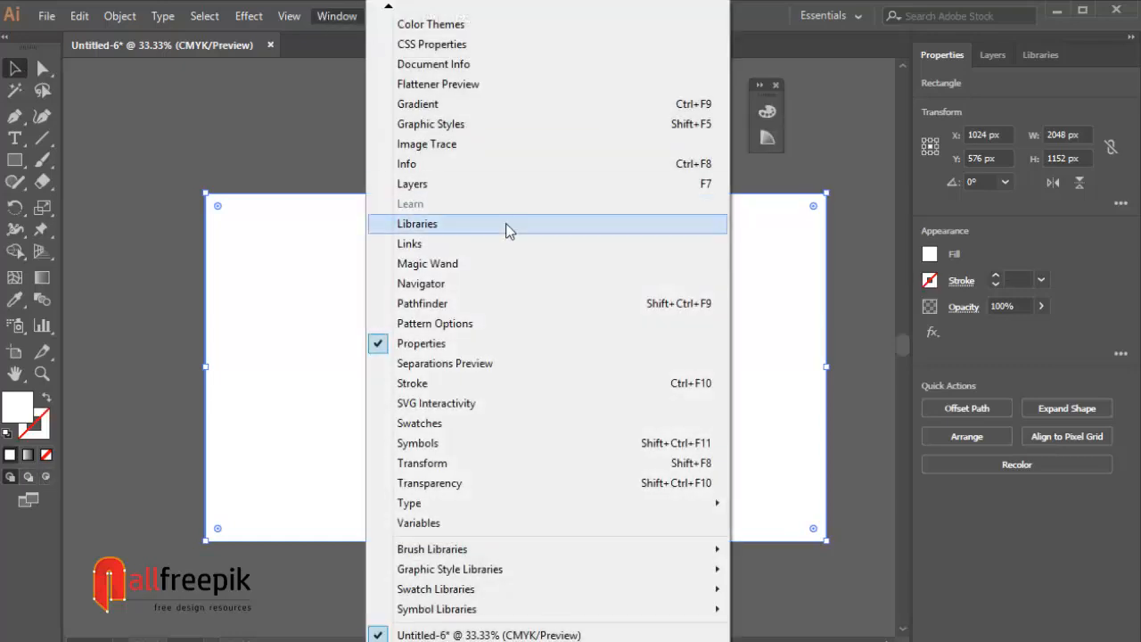
pyautogui.click(450, 104)
pyautogui.click(538, 380)
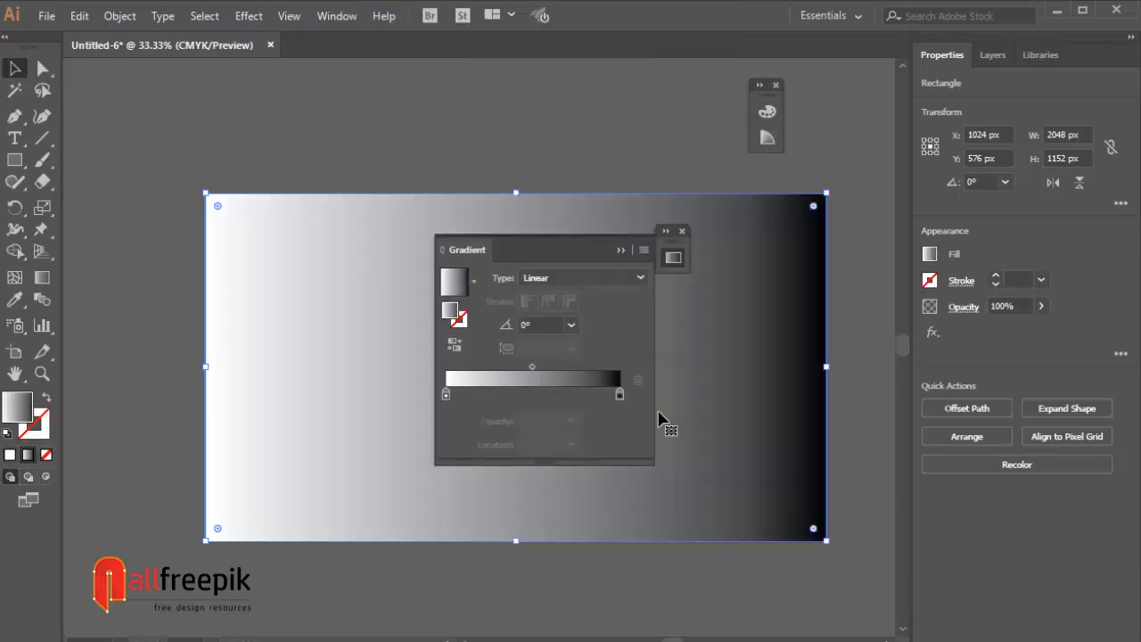
pyautogui.doubleClick(621, 394)
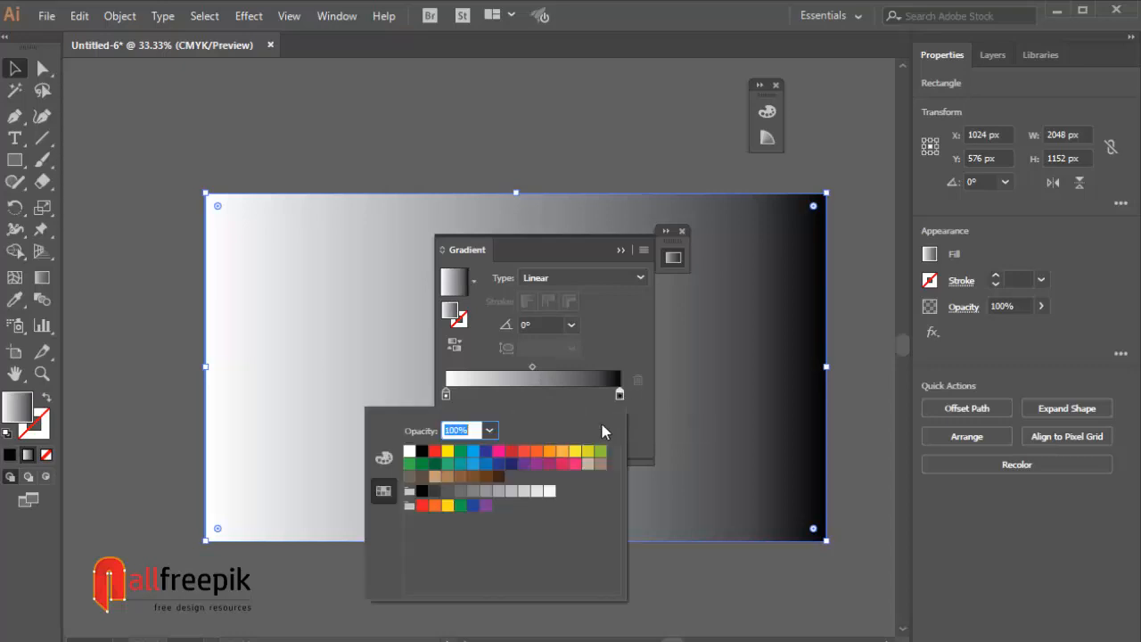
pyautogui.click(551, 465)
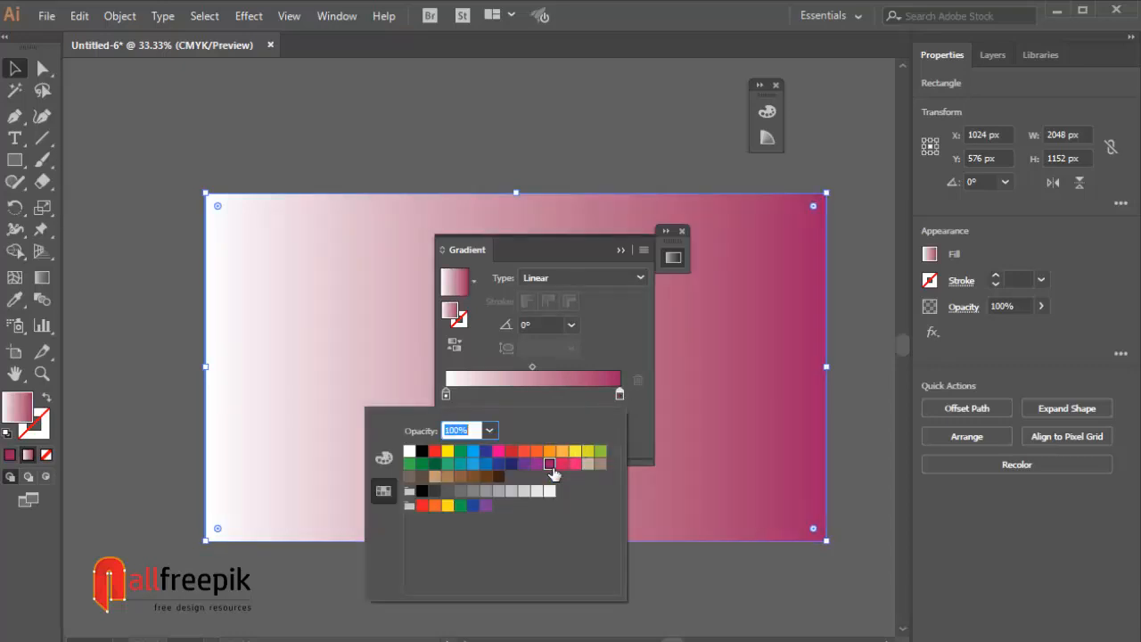
pyautogui.click(574, 464)
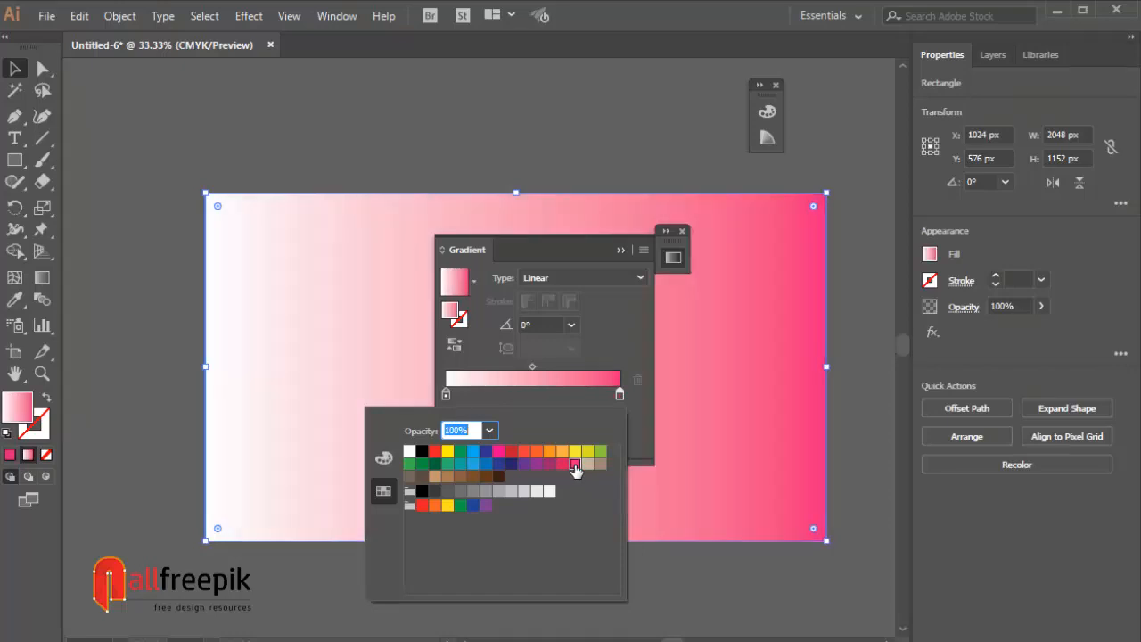
pyautogui.click(384, 457)
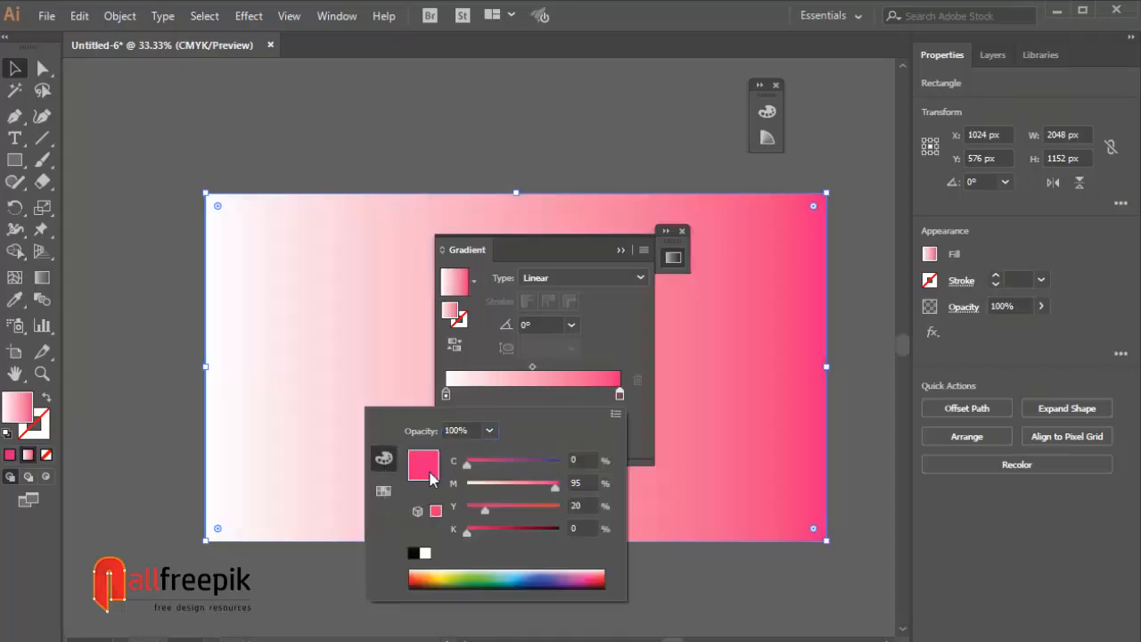
pyautogui.moveTo(468, 537); pyautogui.dragTo(489, 537)
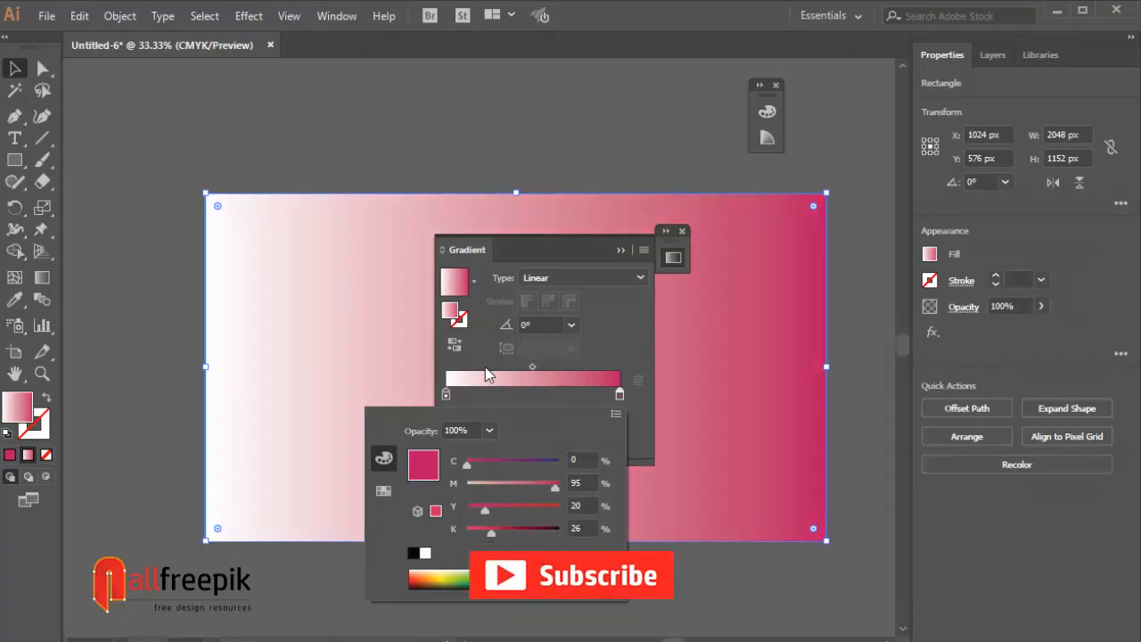
# Step: Change the gradient's white start stop to yellow, C 0, M 0, Y 100, K 0
pyautogui.click(448, 398)
pyautogui.doubleClick(447, 396)
pyautogui.click(384, 493)
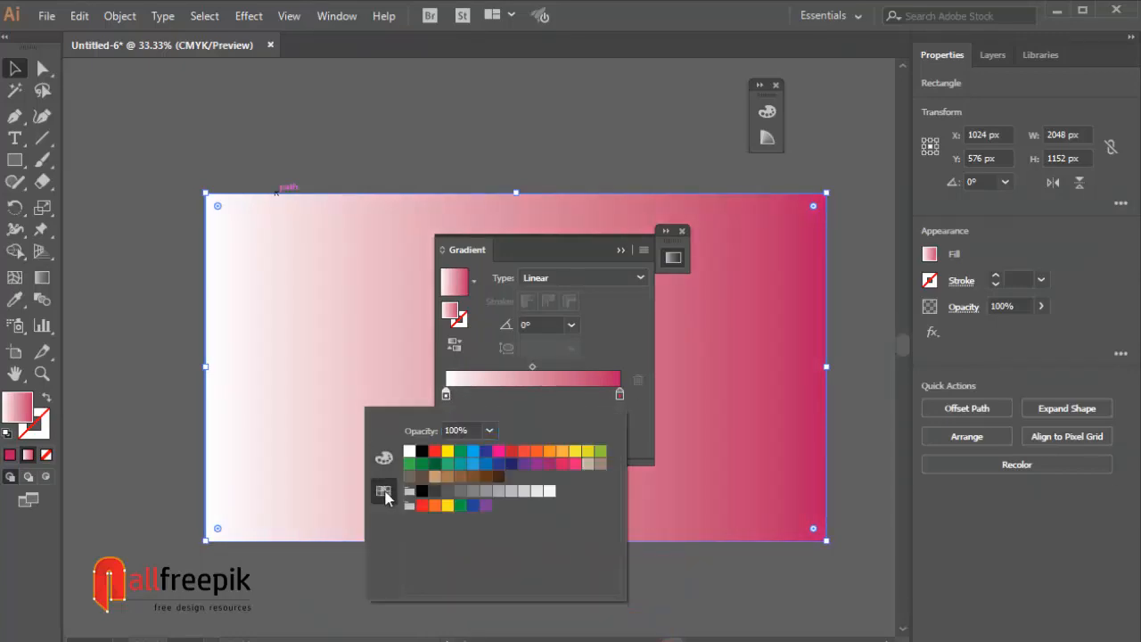
pyautogui.click(575, 453)
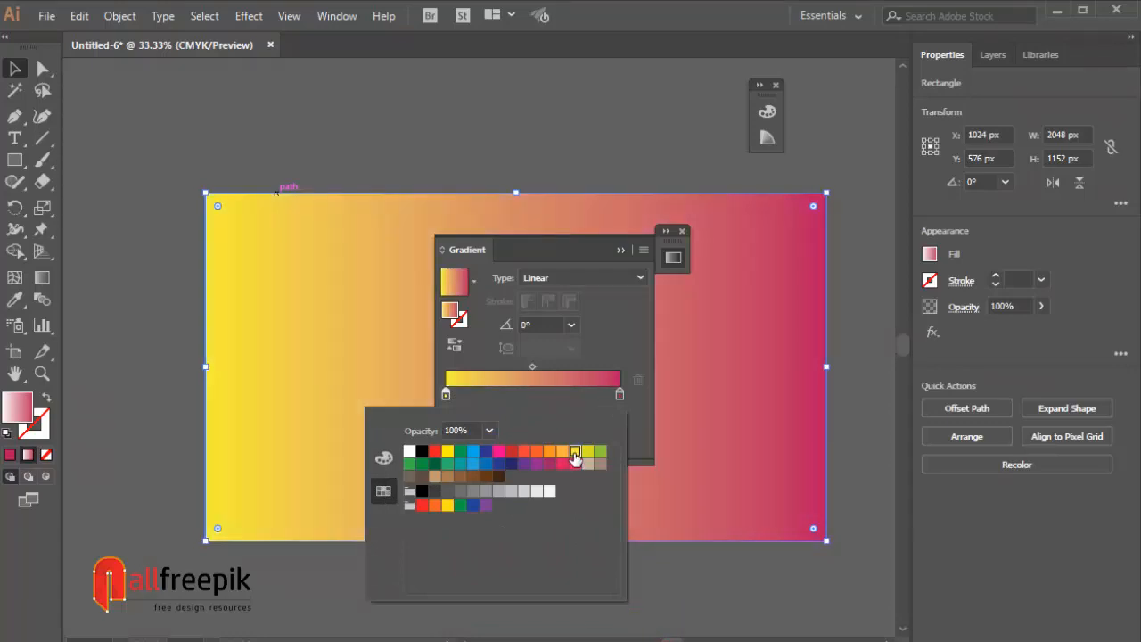
pyautogui.click(384, 458)
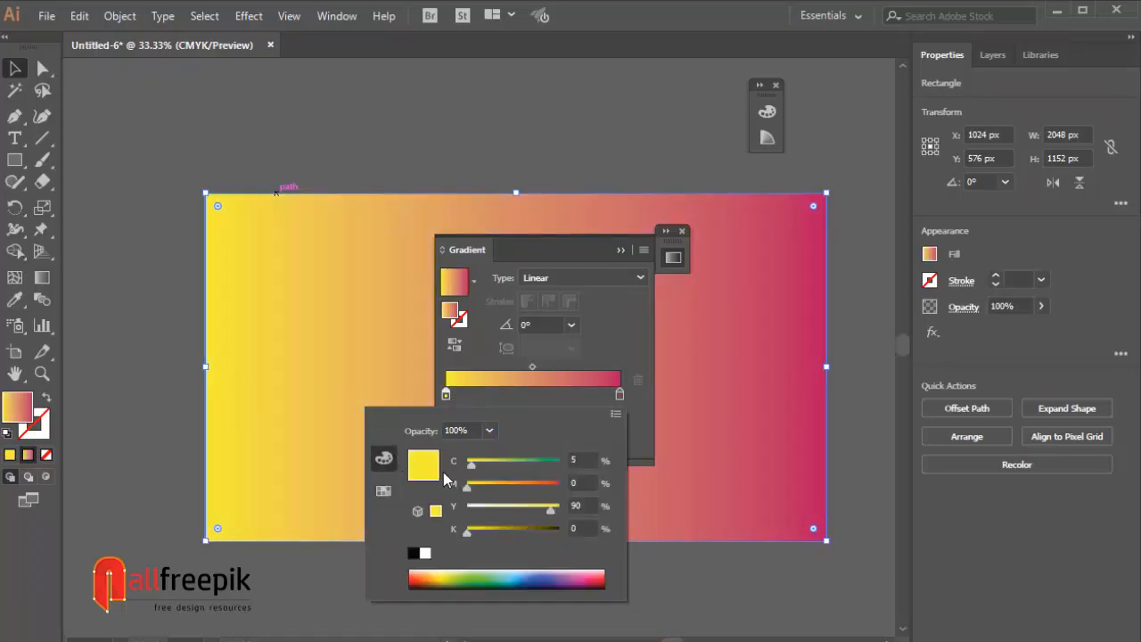
pyautogui.moveTo(555, 517); pyautogui.dragTo(562, 513)
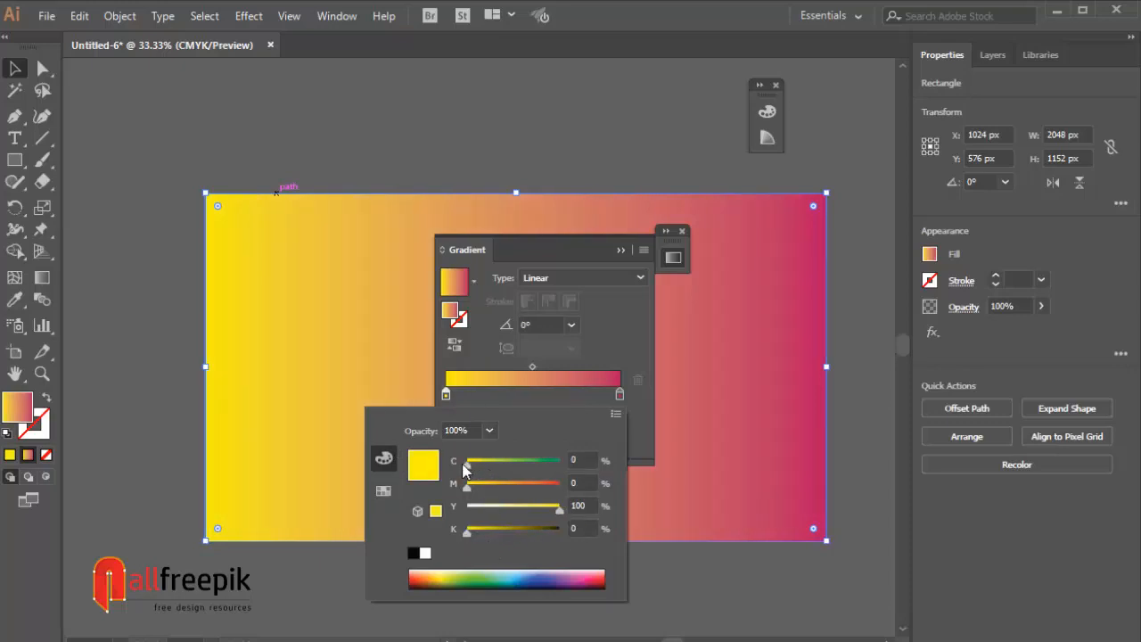
# Step: Set the gradient angle to 90 degrees and close the gradient settings
pyautogui.click(571, 328)
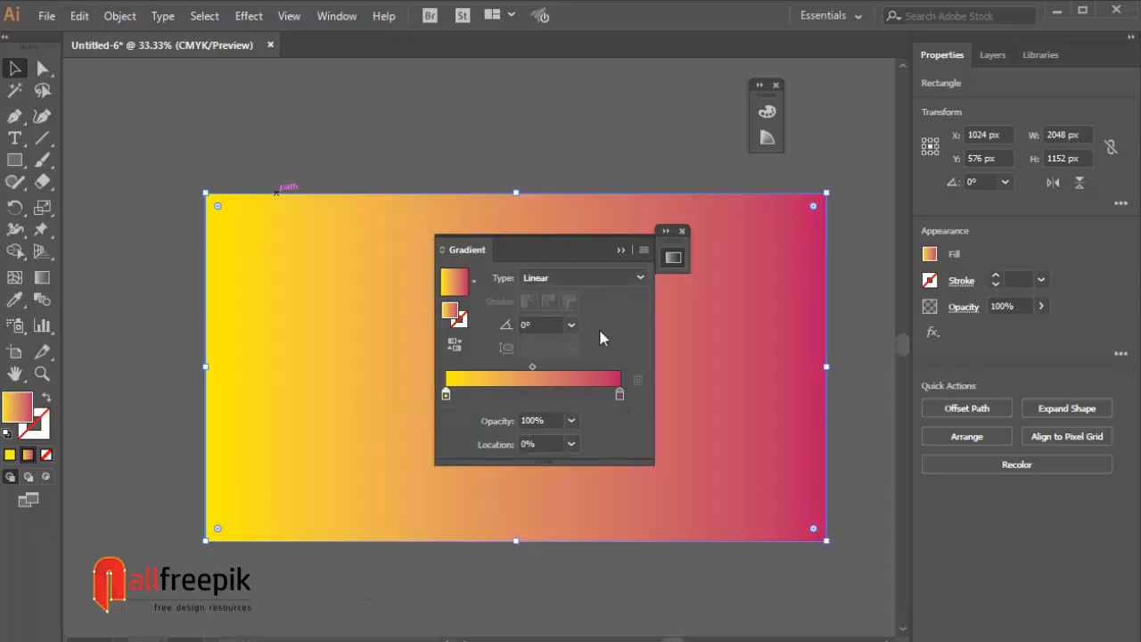
pyautogui.click(572, 325)
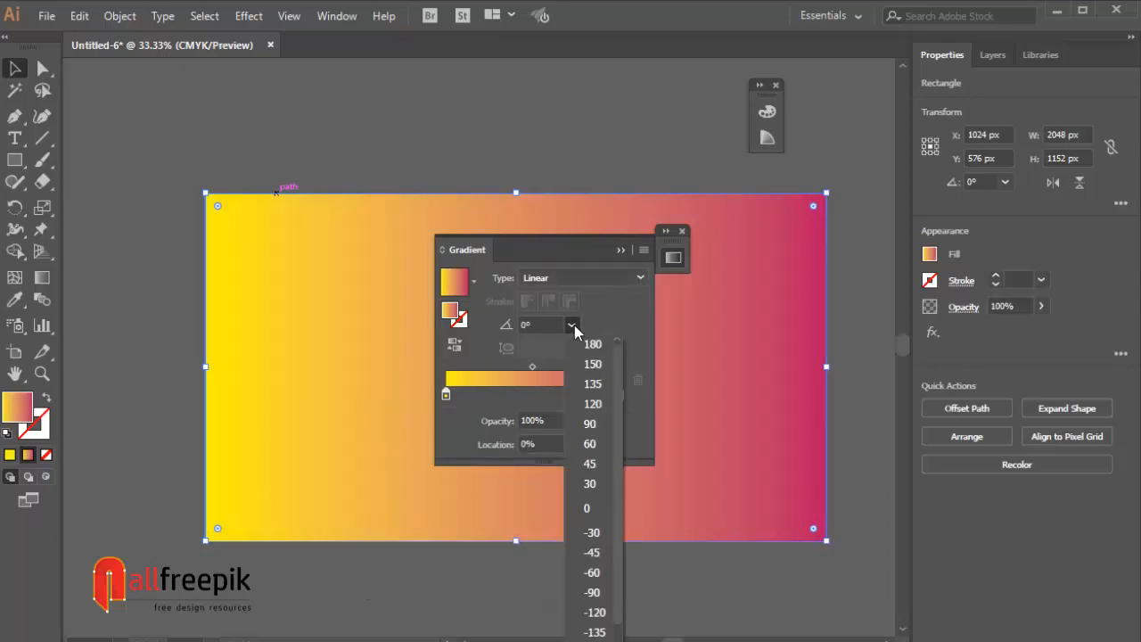
pyautogui.click(589, 423)
pyautogui.click(622, 252)
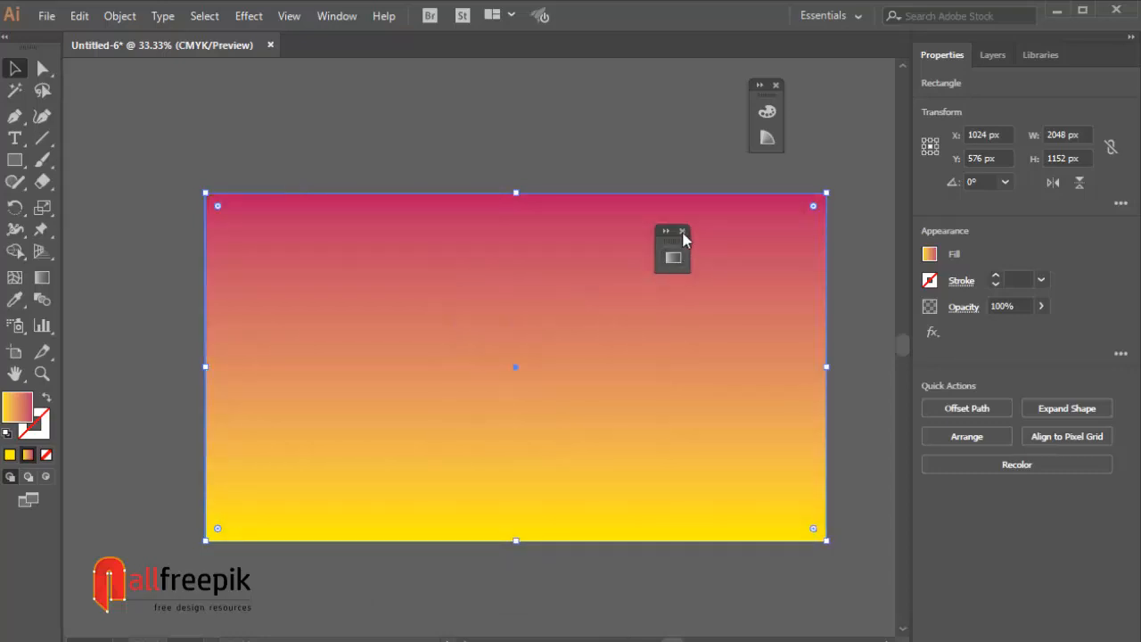
pyautogui.click(682, 230)
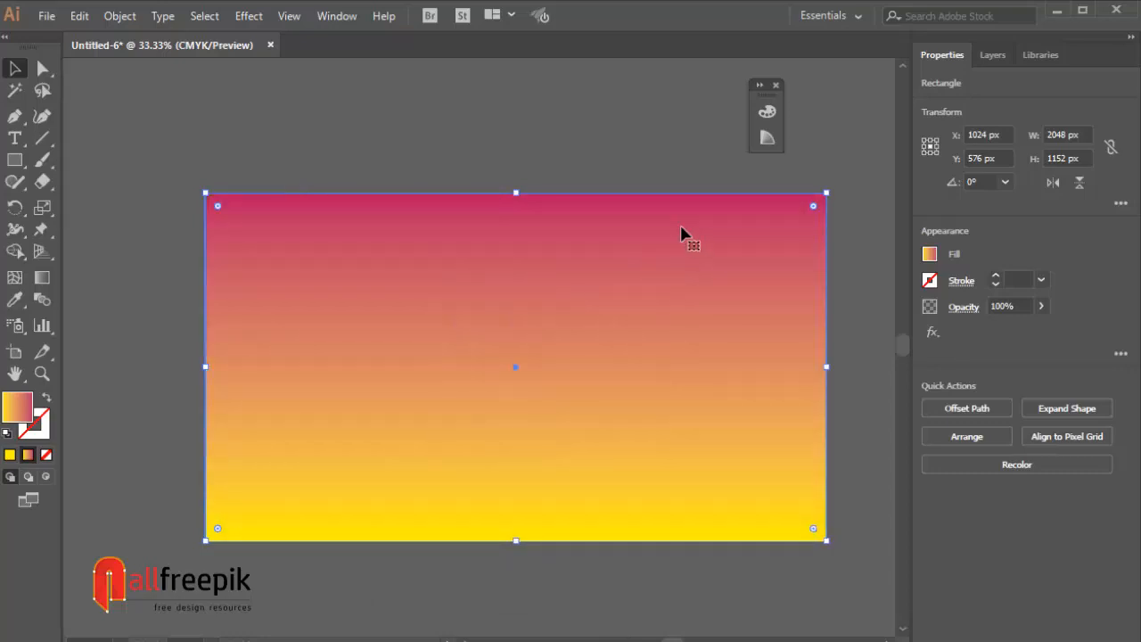
# Step: Lock the selected gradient background rectangle
pyautogui.click(127, 18)
pyautogui.moveTo(183, 96)
pyautogui.click(435, 100)
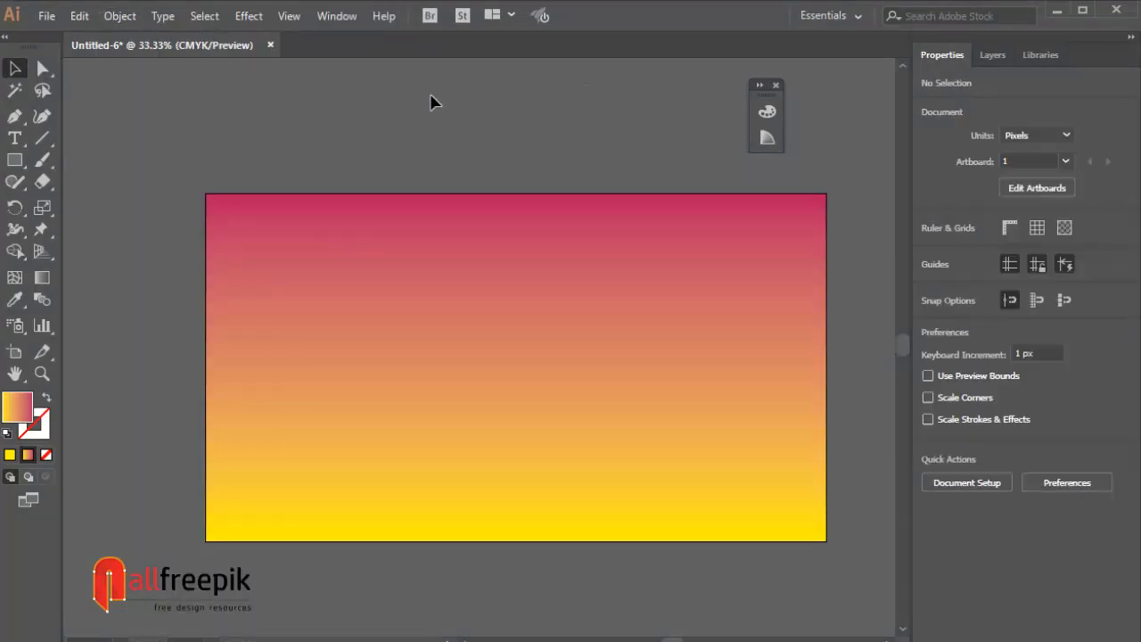
# Step: Load the Artistic_Ink brush library and choose its broad grey, ragged-edged ink brush for the Paintbrush tool
pyautogui.click(334, 16)
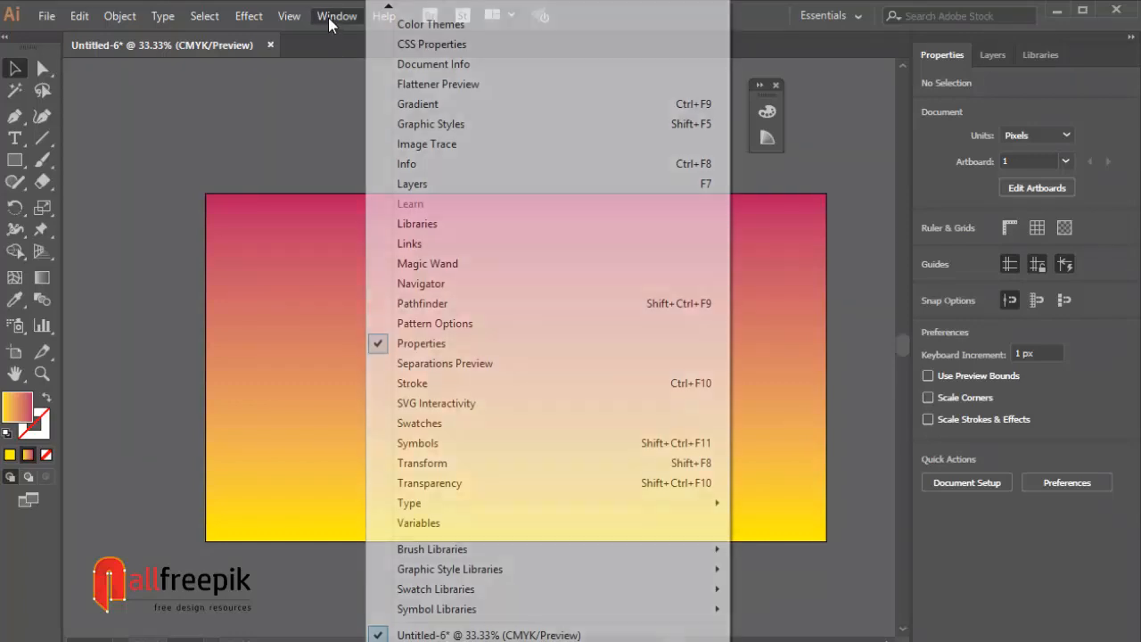
pyautogui.moveTo(462, 555)
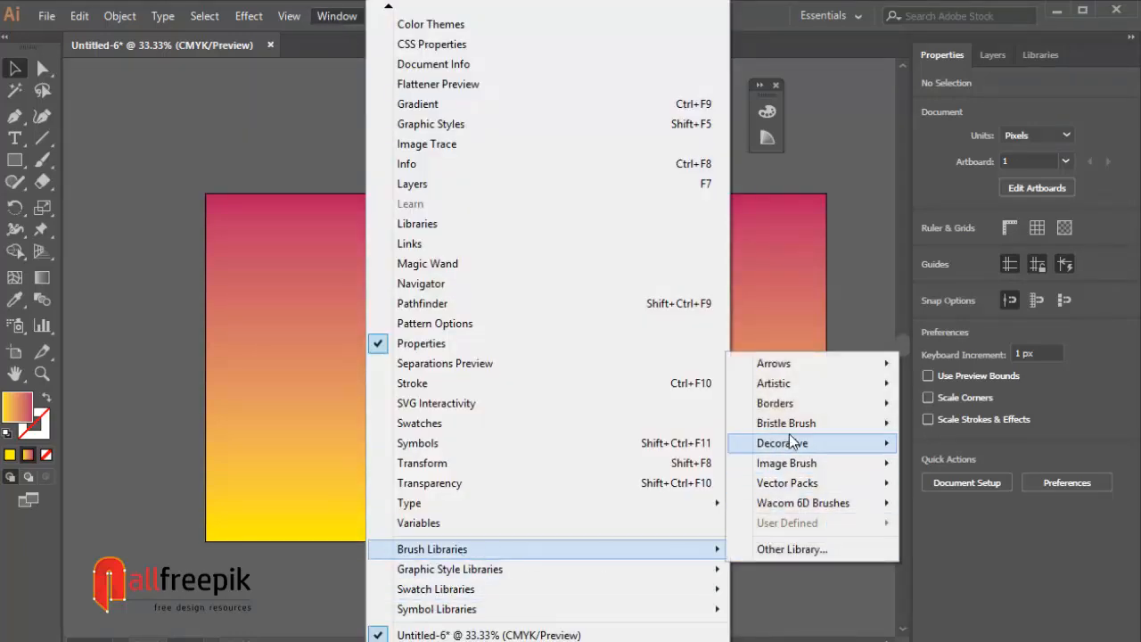
pyautogui.moveTo(773, 383)
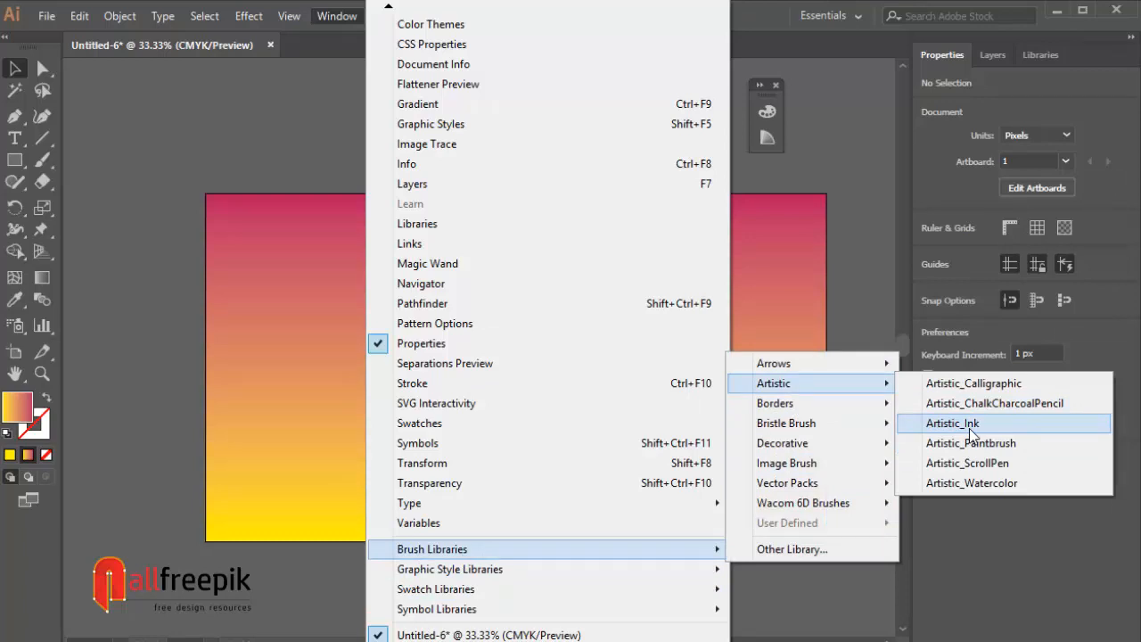
pyautogui.click(971, 429)
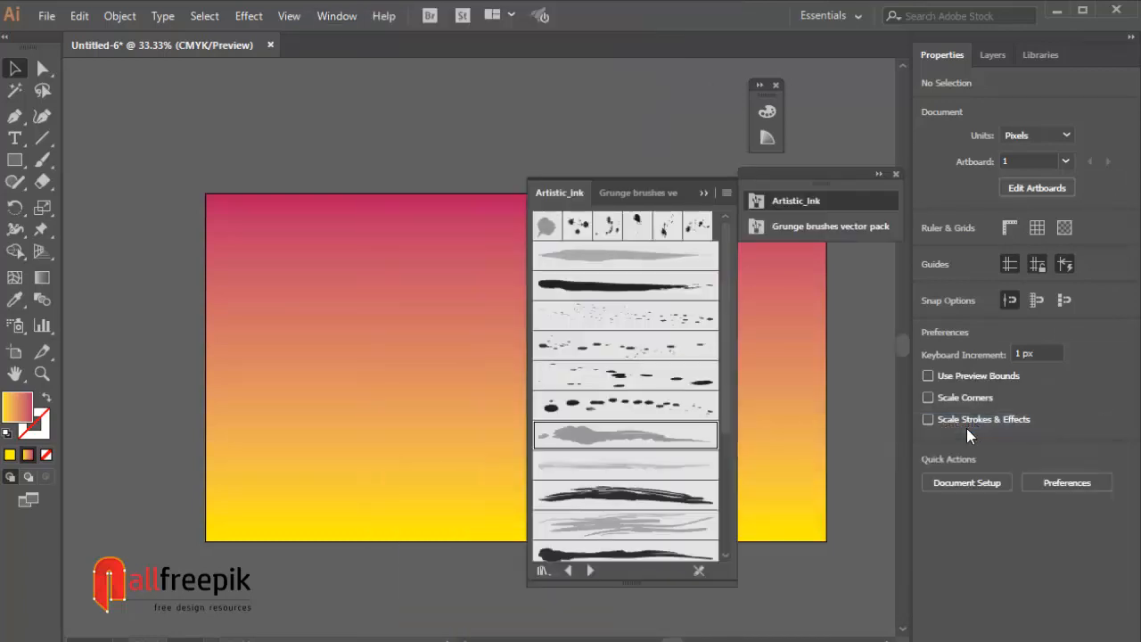
pyautogui.click(636, 436)
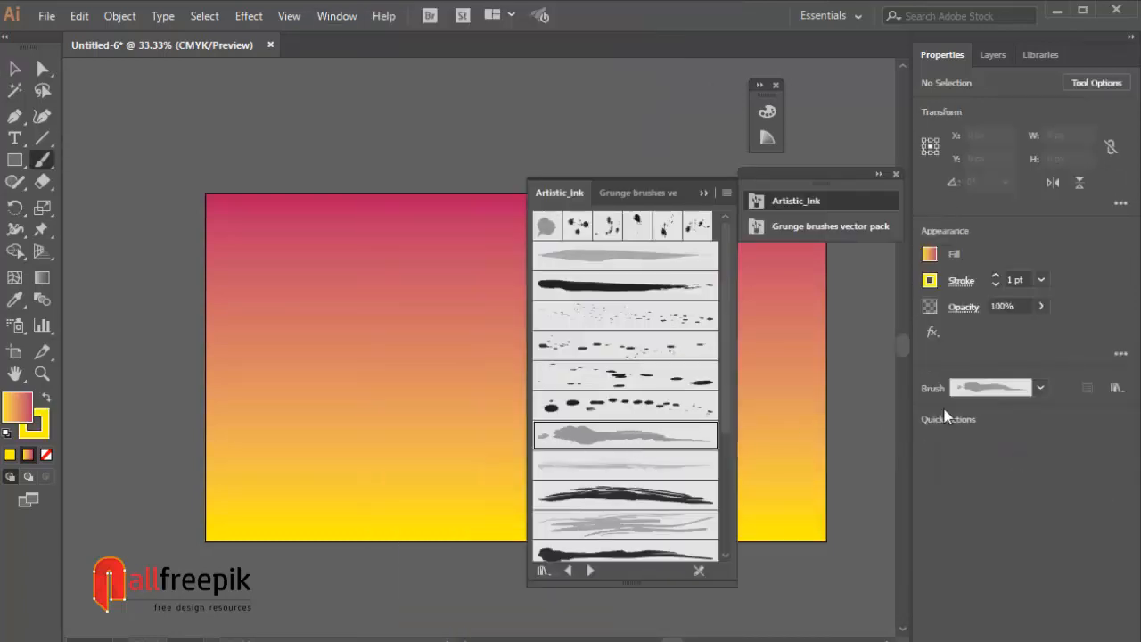
# Step: Set the brush stroke color to red and its weight to 100 pt
pyautogui.click(929, 280)
pyautogui.click(783, 345)
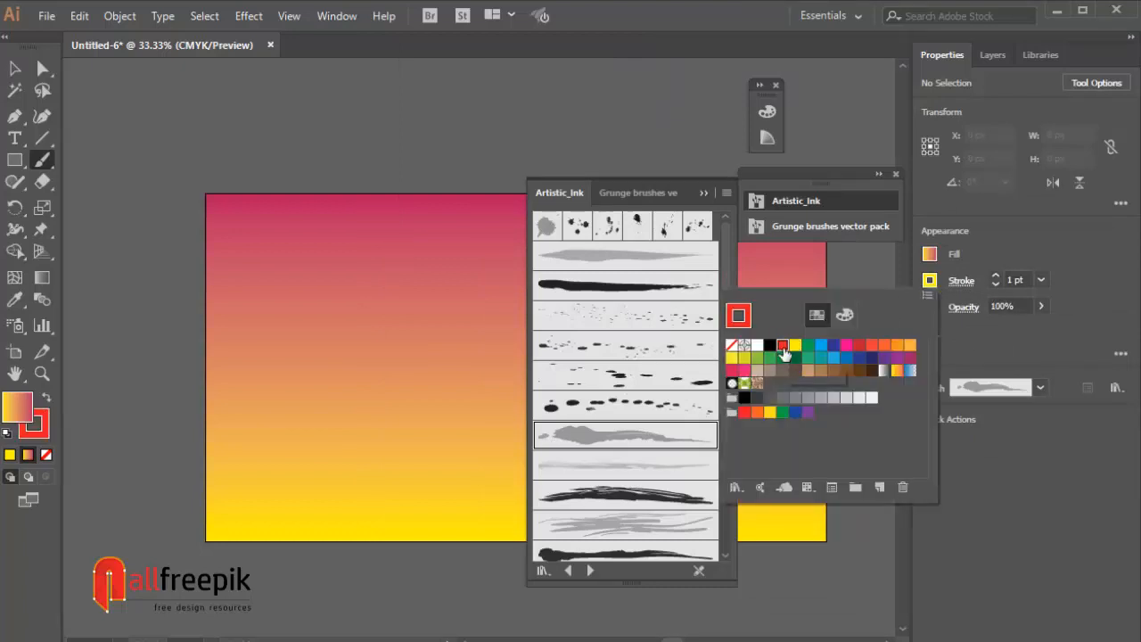
pyautogui.click(1018, 238)
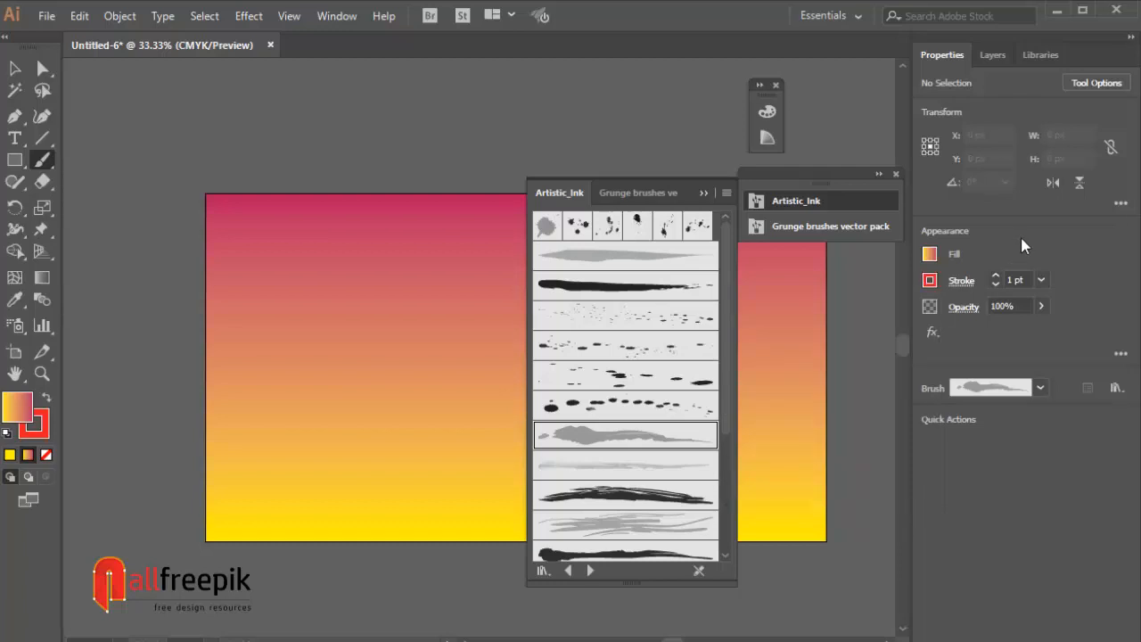
pyautogui.click(1041, 280)
pyautogui.scroll(-2, 1099, 588)
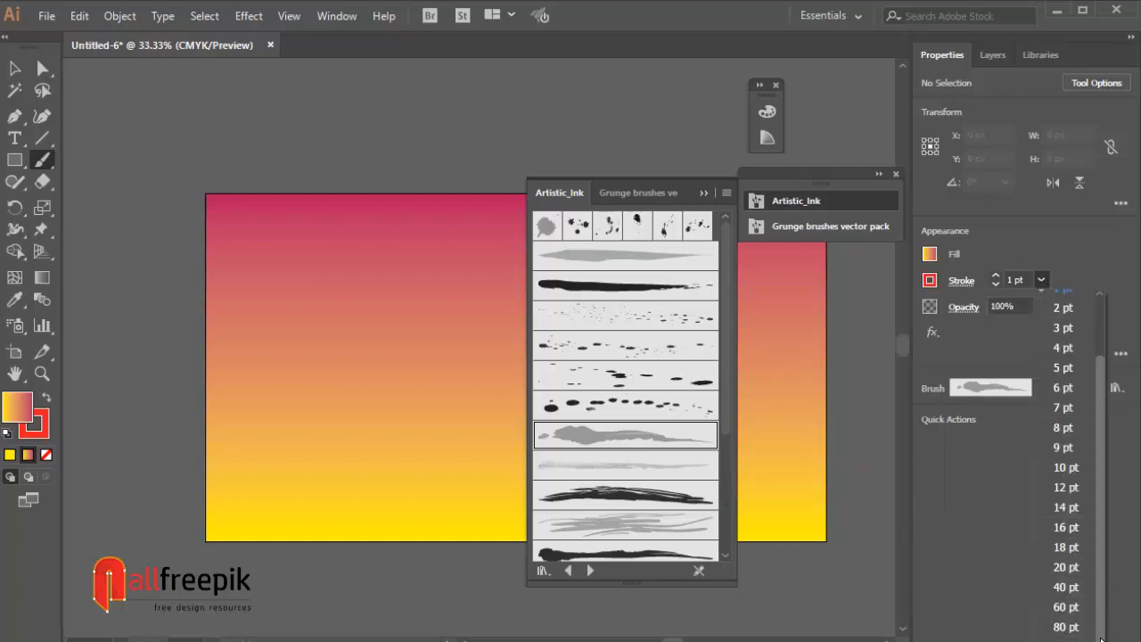
pyautogui.click(1066, 626)
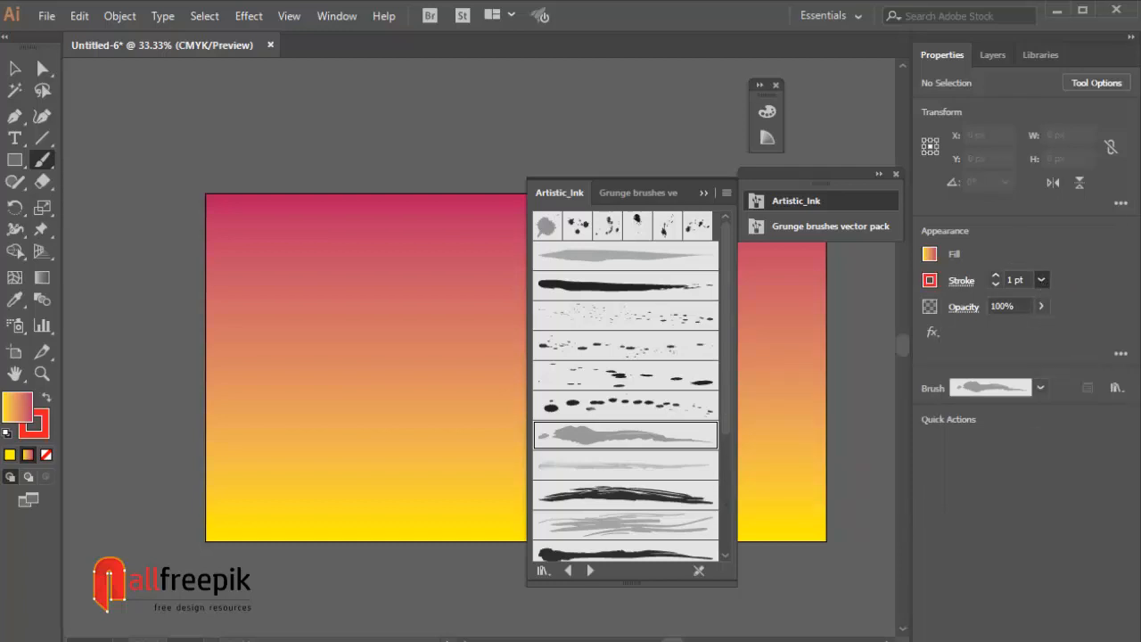
# Step: Set the brush's blending mode to Overlay, keeping opacity at 100%
pyautogui.click(963, 308)
pyautogui.click(835, 341)
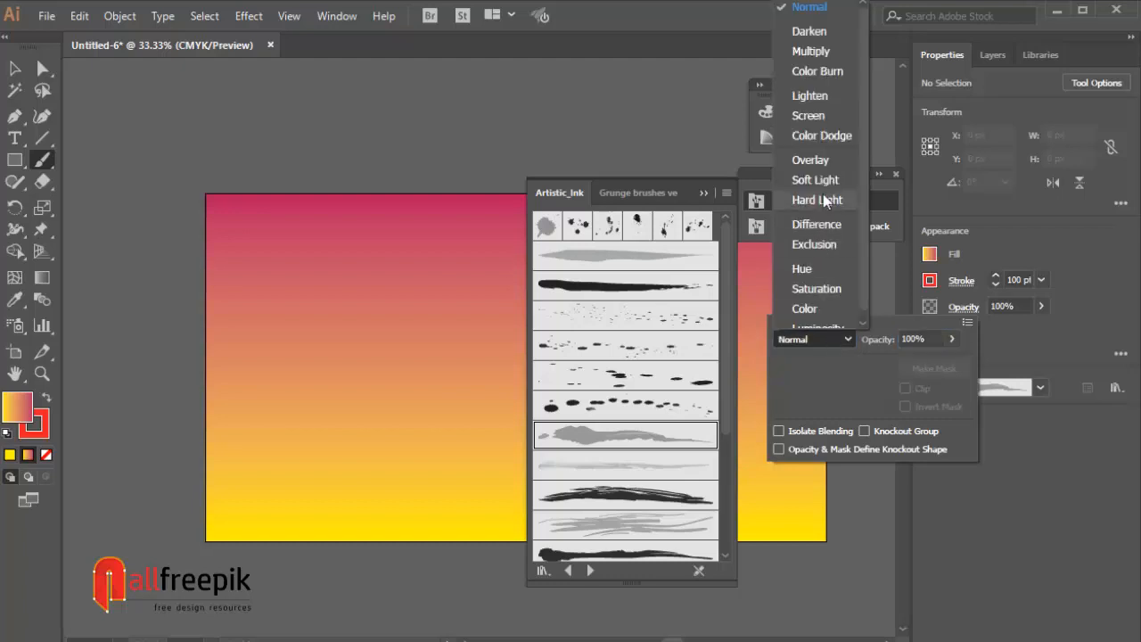
pyautogui.click(811, 159)
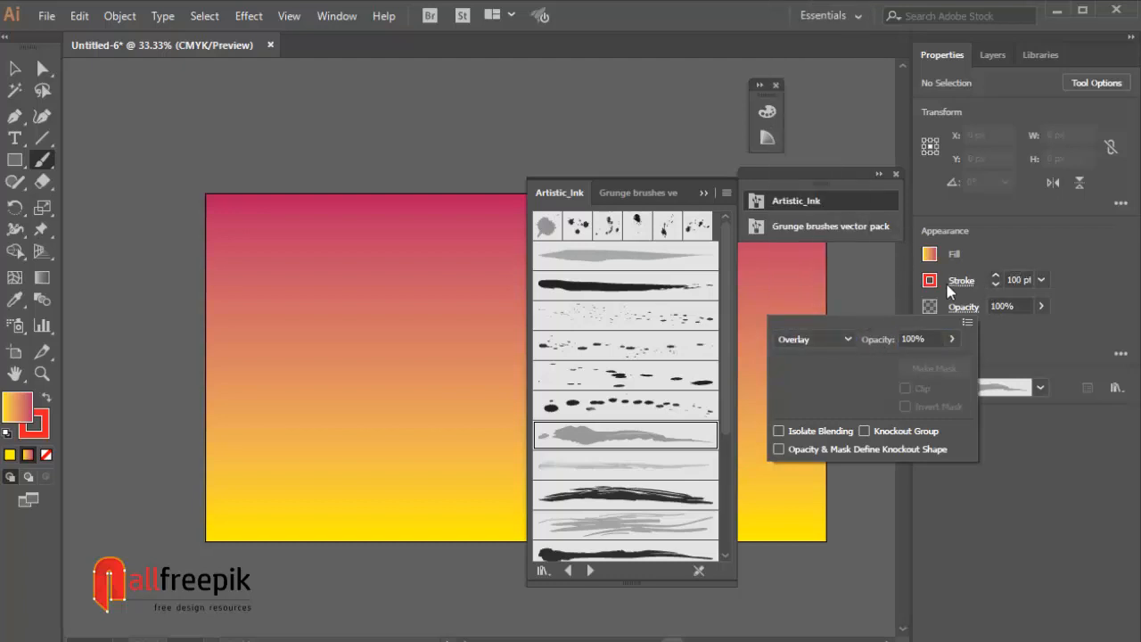
pyautogui.click(1002, 248)
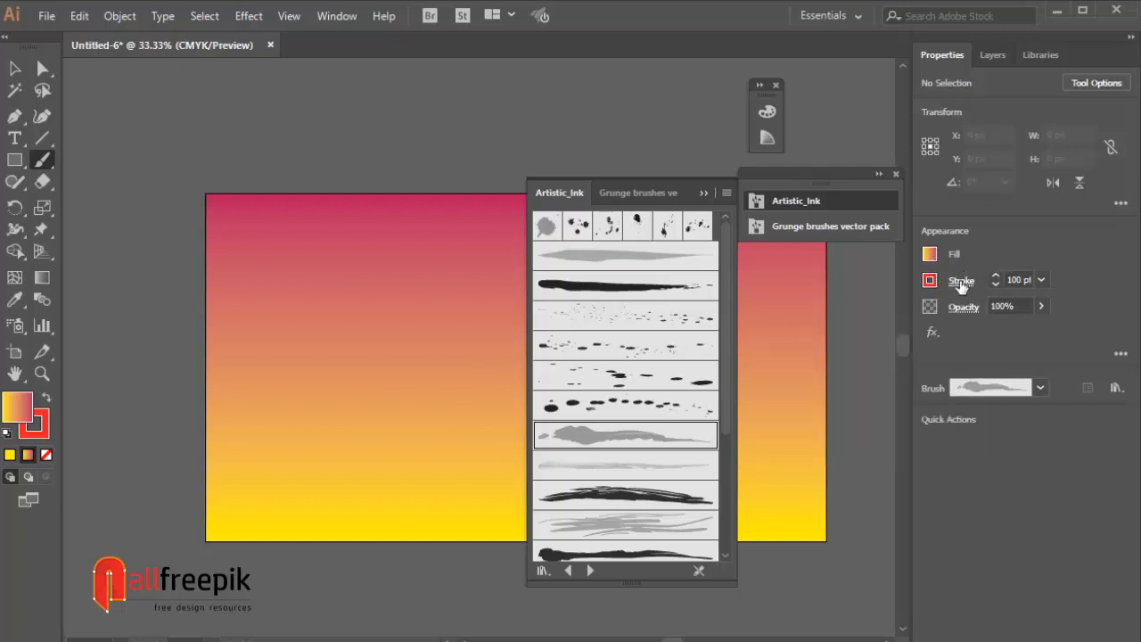
# Step: Review the brush's stroke weight, stroke color and blending settings
pyautogui.click(1039, 280)
pyautogui.click(1039, 280)
pyautogui.click(961, 280)
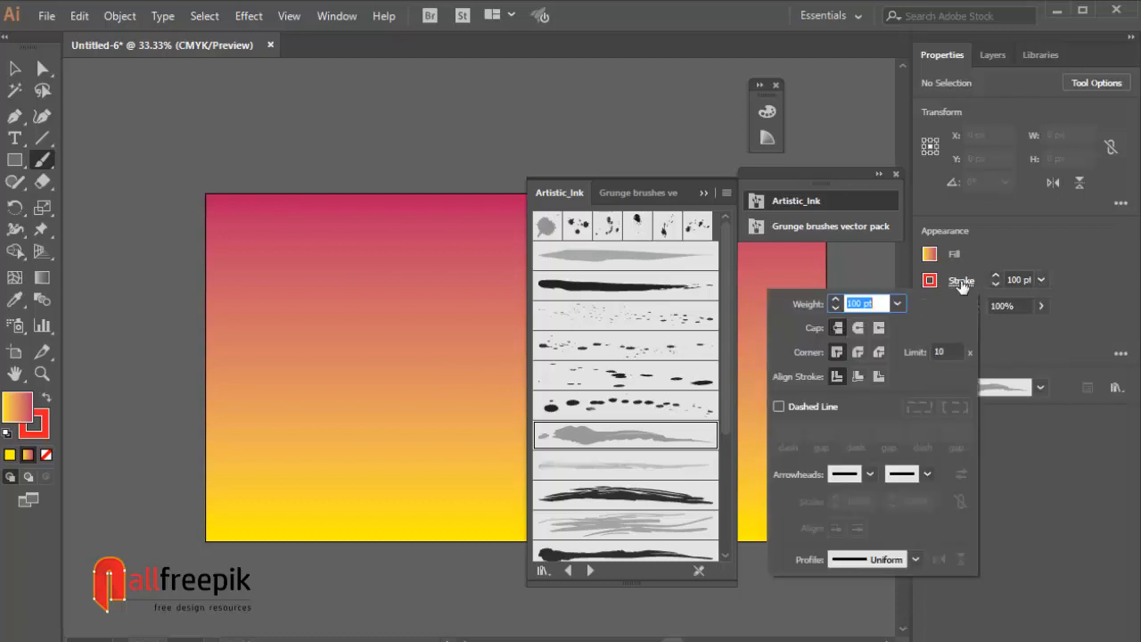
pyautogui.click(930, 281)
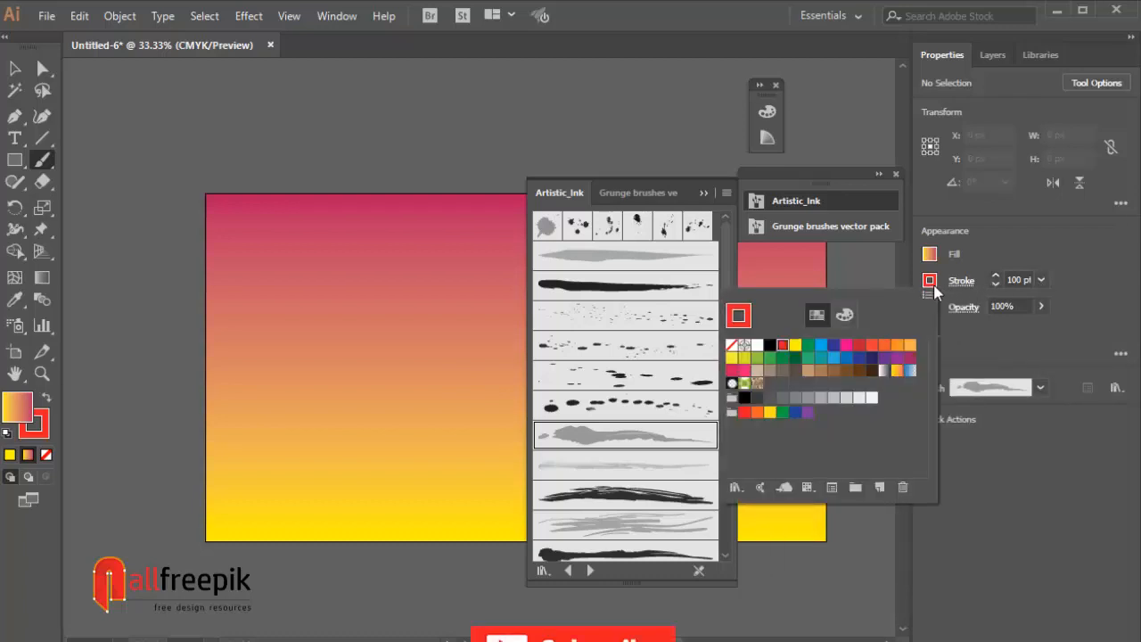
pyautogui.click(933, 288)
pyautogui.click(967, 308)
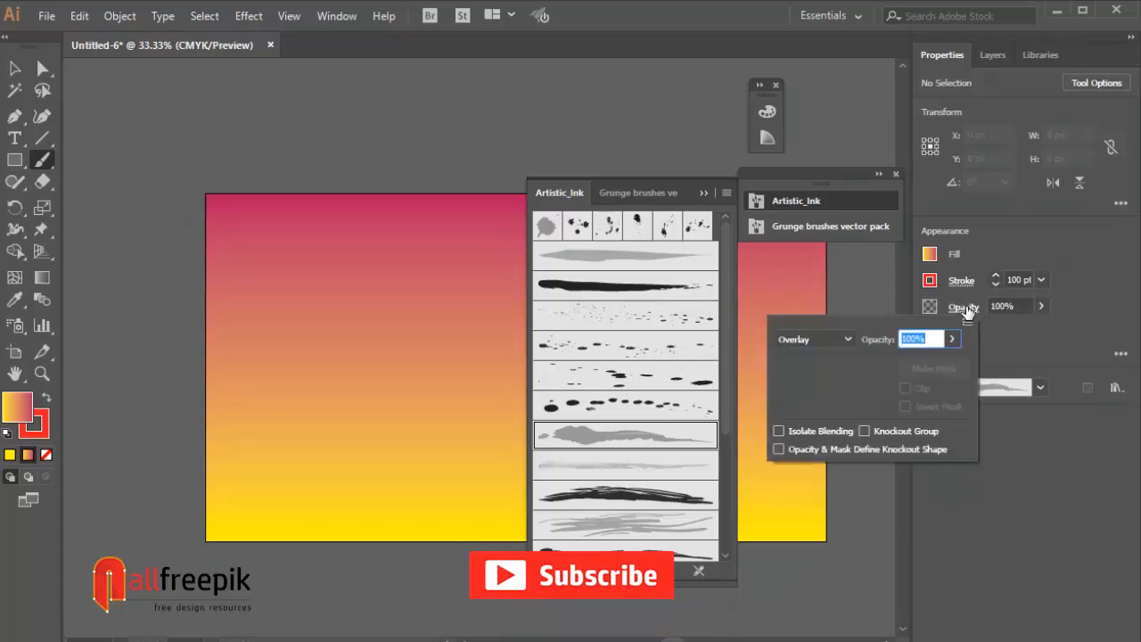
pyautogui.click(967, 309)
# Step: Collapse the Artistic_Ink library and paint overlapping short vertical red brush strokes across the upper and middle parts of the gradient rectangle
pyautogui.click(802, 201)
pyautogui.moveTo(512, 193)
pyautogui.mouseDown()
pyautogui.moveTo(514, 229)
pyautogui.moveTo(529, 210)
pyautogui.moveTo(522, 262)
pyautogui.moveTo(533, 237)
pyautogui.moveTo(533, 269)
pyautogui.moveTo(644, 226)
pyautogui.moveTo(717, 248)
pyautogui.mouseUp()
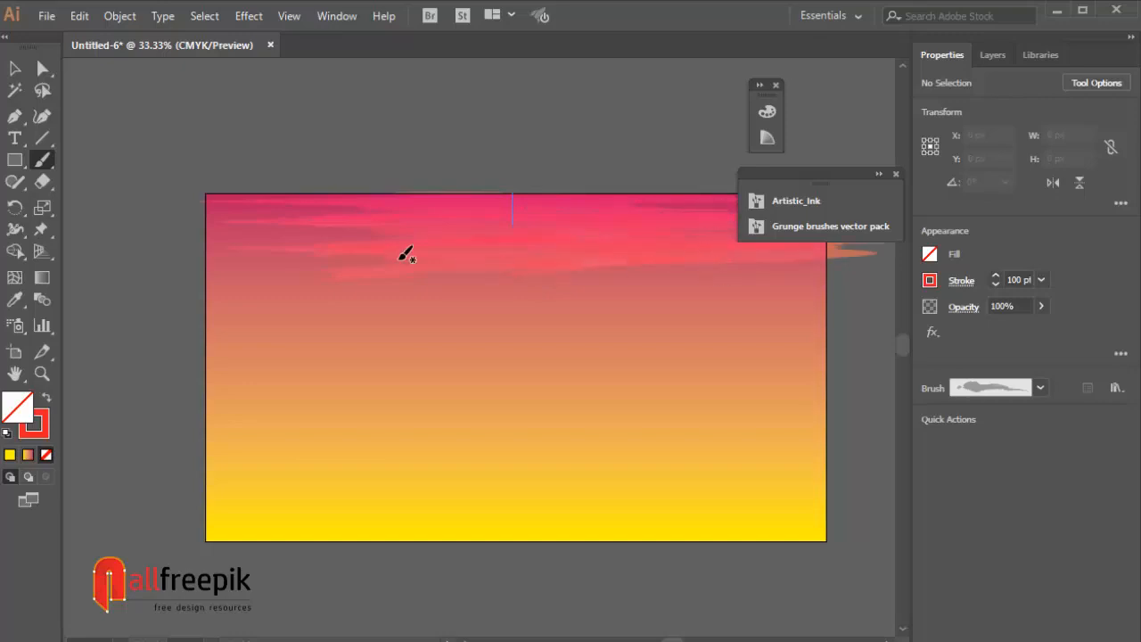
pyautogui.moveTo(402, 249)
pyautogui.mouseDown()
pyautogui.moveTo(303, 233)
pyautogui.moveTo(280, 253)
pyautogui.mouseUp()
pyautogui.moveTo(264, 212); pyautogui.dragTo(266, 241)
pyautogui.moveTo(316, 267)
pyautogui.mouseDown()
pyautogui.moveTo(267, 253)
pyautogui.moveTo(262, 287)
pyautogui.mouseUp()
pyautogui.moveTo(312, 248)
pyautogui.mouseDown()
pyautogui.moveTo(364, 247)
pyautogui.moveTo(389, 295)
pyautogui.moveTo(438, 323)
pyautogui.moveTo(493, 265)
pyautogui.moveTo(570, 324)
pyautogui.moveTo(652, 265)
pyautogui.moveTo(712, 284)
pyautogui.moveTo(731, 326)
pyautogui.moveTo(766, 252)
pyautogui.moveTo(772, 353)
pyautogui.moveTo(296, 265)
pyautogui.moveTo(278, 354)
pyautogui.moveTo(318, 329)
pyautogui.moveTo(363, 339)
pyautogui.moveTo(402, 315)
pyautogui.moveTo(440, 365)
pyautogui.moveTo(468, 315)
pyautogui.moveTo(499, 331)
pyautogui.moveTo(505, 401)
pyautogui.moveTo(553, 312)
pyautogui.moveTo(805, 295)
pyautogui.moveTo(657, 372)
pyautogui.moveTo(656, 416)
pyautogui.moveTo(583, 362)
pyautogui.moveTo(479, 389)
pyautogui.moveTo(474, 374)
pyautogui.moveTo(568, 379)
pyautogui.moveTo(591, 415)
pyautogui.moveTo(615, 387)
pyautogui.moveTo(281, 408)
pyautogui.moveTo(309, 461)
pyautogui.moveTo(464, 403)
pyautogui.moveTo(508, 466)
pyautogui.moveTo(550, 375)
pyautogui.moveTo(577, 457)
pyautogui.moveTo(803, 437)
pyautogui.moveTo(772, 458)
pyautogui.moveTo(739, 427)
pyautogui.moveTo(750, 344)
pyautogui.mouseUp()
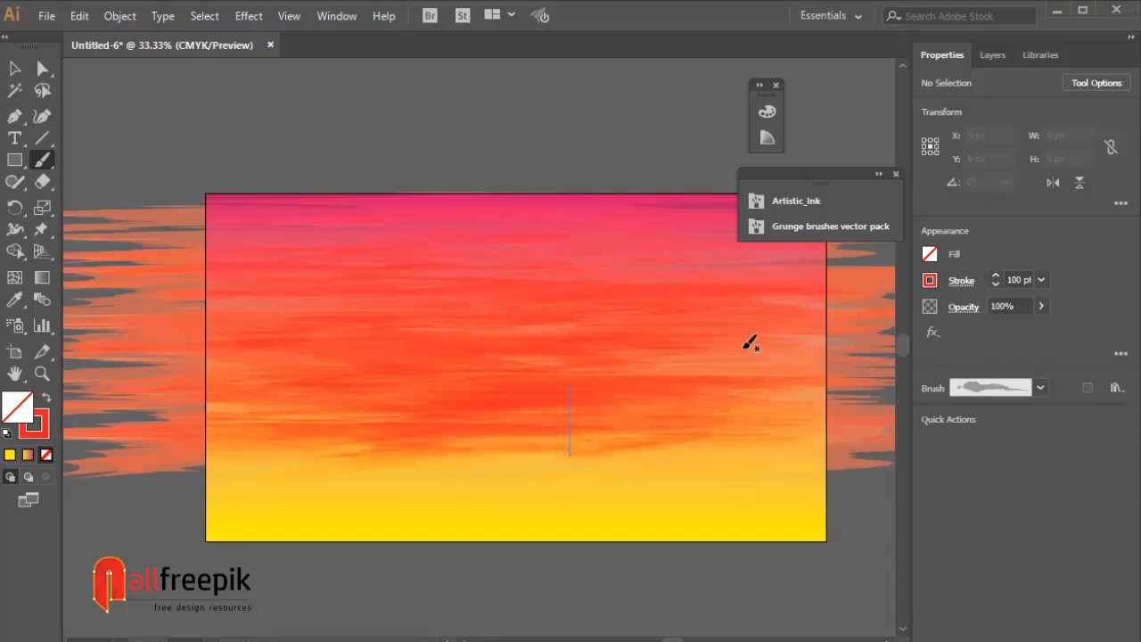
# Step: Paint a row of vertical red brush strokes along the rectangle's lower yellow area, running past its bottom edge
pyautogui.moveTo(647, 466)
pyautogui.mouseDown()
pyautogui.moveTo(629, 504)
pyautogui.moveTo(537, 461)
pyautogui.moveTo(443, 451)
pyautogui.moveTo(431, 489)
pyautogui.moveTo(428, 428)
pyautogui.moveTo(368, 434)
pyautogui.moveTo(291, 479)
pyautogui.moveTo(284, 425)
pyautogui.mouseUp()
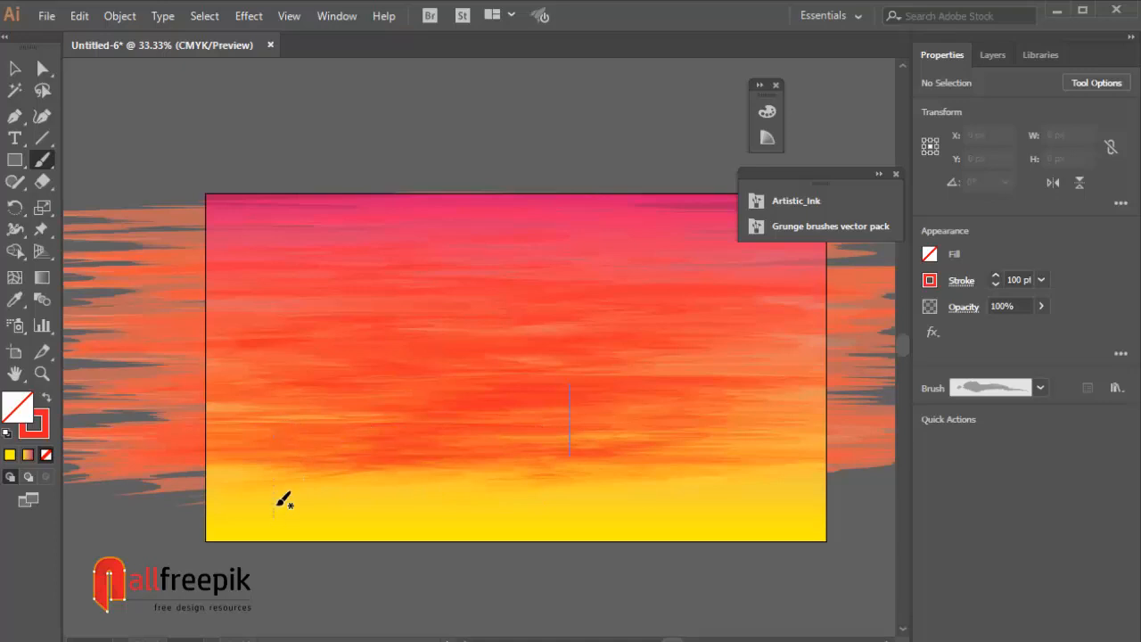
pyautogui.moveTo(283, 501)
pyautogui.mouseDown()
pyautogui.moveTo(323, 476)
pyautogui.moveTo(330, 519)
pyautogui.moveTo(358, 484)
pyautogui.mouseUp()
pyautogui.moveTo(364, 556); pyautogui.dragTo(367, 553)
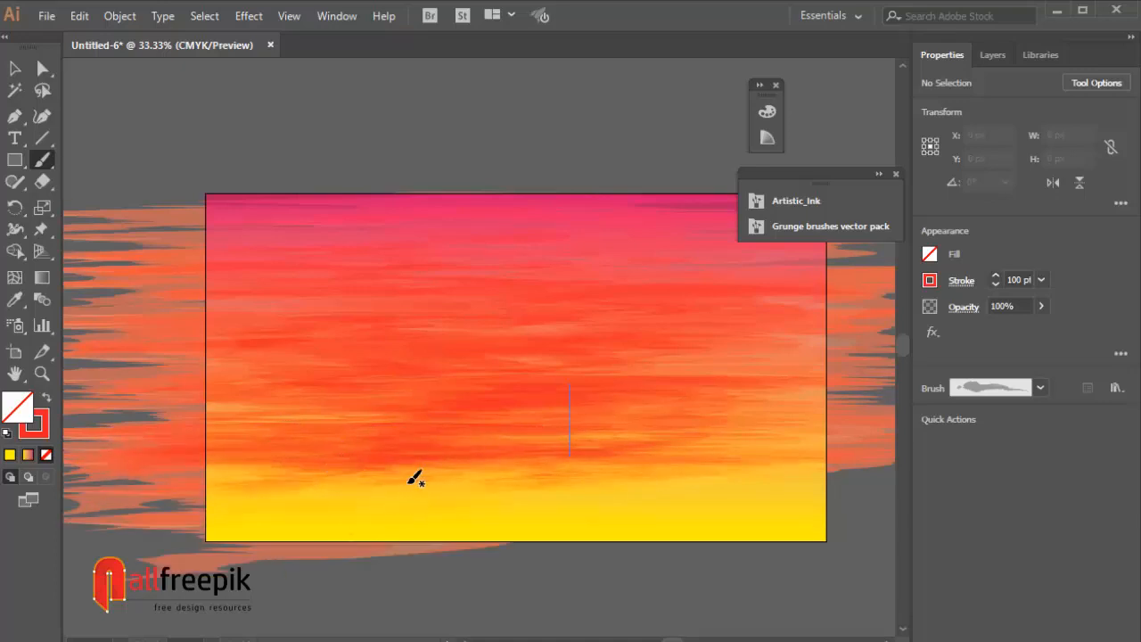
pyautogui.moveTo(465, 474); pyautogui.dragTo(466, 584)
pyautogui.moveTo(546, 466); pyautogui.dragTo(547, 585)
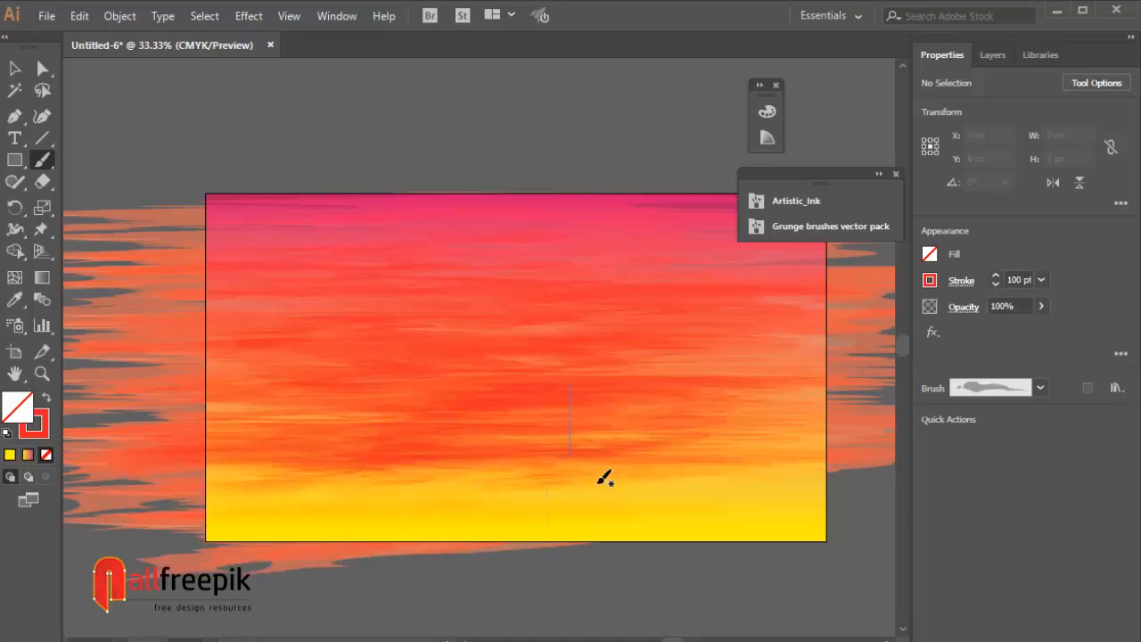
pyautogui.moveTo(611, 435); pyautogui.dragTo(615, 557)
pyautogui.moveTo(693, 428)
pyautogui.mouseDown()
pyautogui.moveTo(690, 580)
pyautogui.moveTo(717, 555)
pyautogui.mouseUp()
pyautogui.moveTo(746, 421)
pyautogui.mouseDown()
pyautogui.moveTo(743, 562)
pyautogui.moveTo(774, 410)
pyautogui.moveTo(788, 575)
pyautogui.moveTo(818, 358)
pyautogui.moveTo(819, 557)
pyautogui.mouseUp()
pyautogui.moveTo(790, 398); pyautogui.dragTo(793, 581)
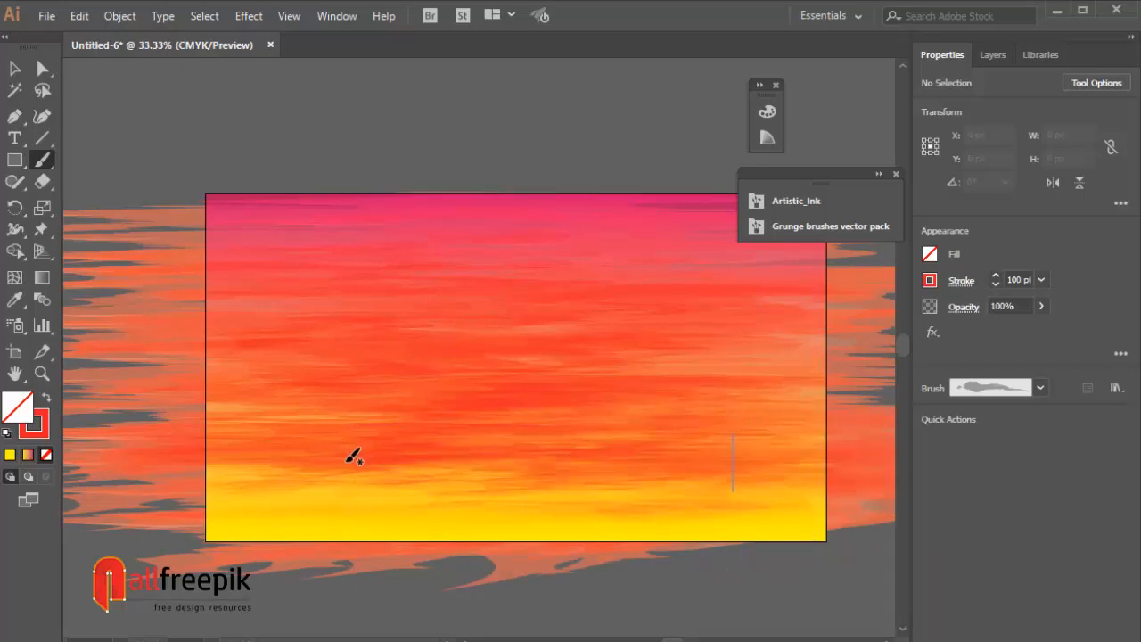
pyautogui.moveTo(323, 465); pyautogui.dragTo(319, 579)
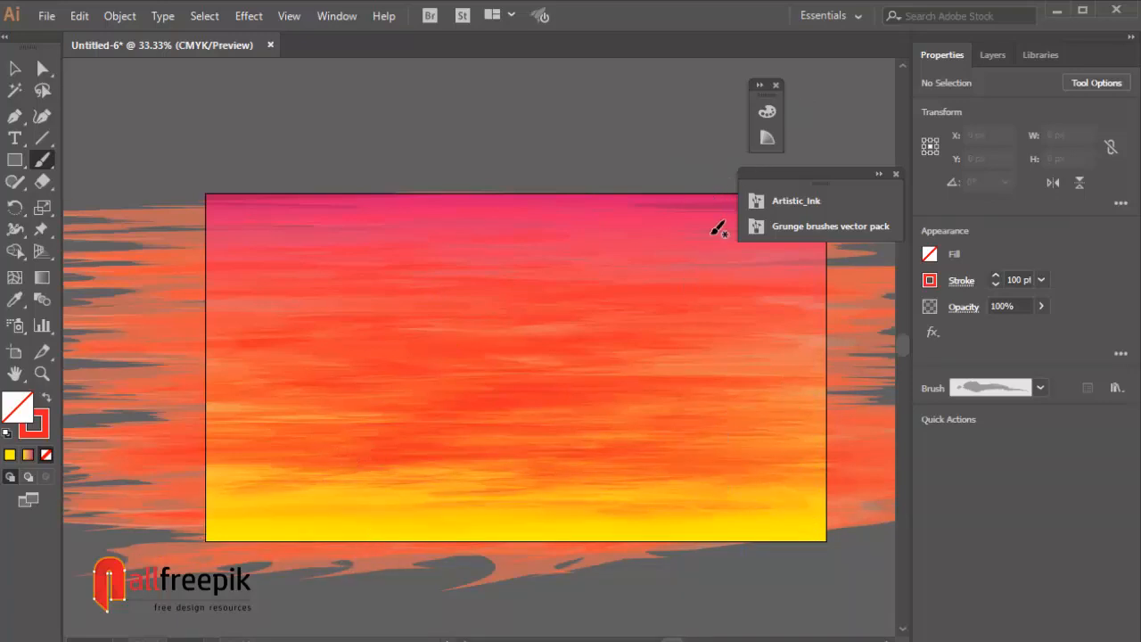
# Step: Add more vertical red brush strokes along the rectangle's top edge and over the sparse areas near its sides and bottom
pyautogui.moveTo(720, 223)
pyautogui.mouseDown()
pyautogui.moveTo(710, 190)
pyautogui.moveTo(342, 179)
pyautogui.mouseUp()
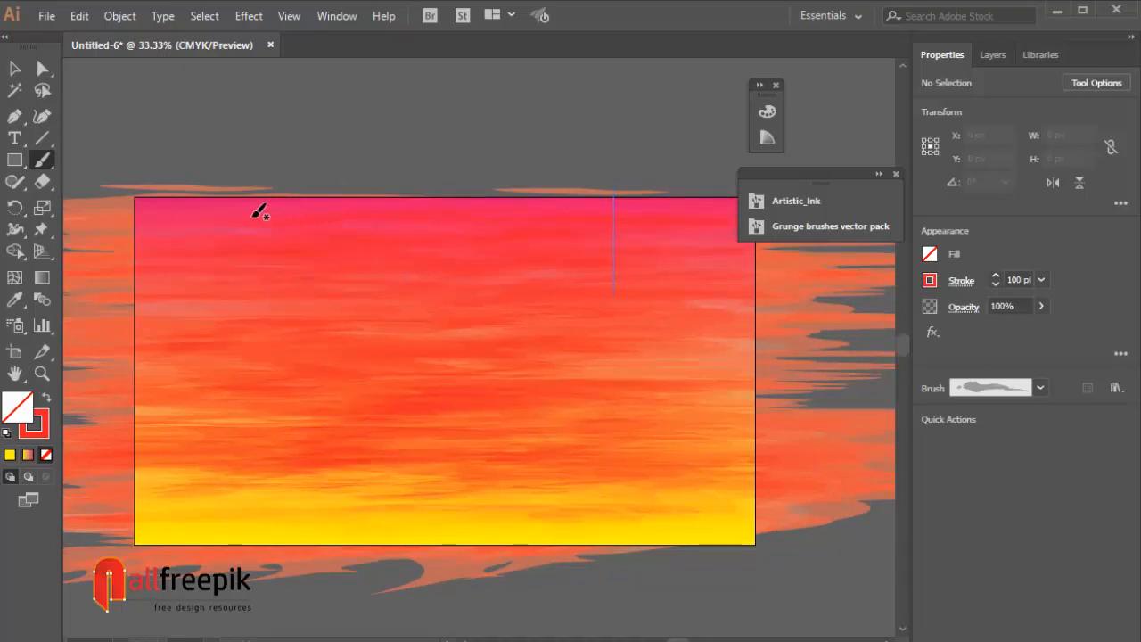
pyautogui.moveTo(243, 255); pyautogui.dragTo(238, 215)
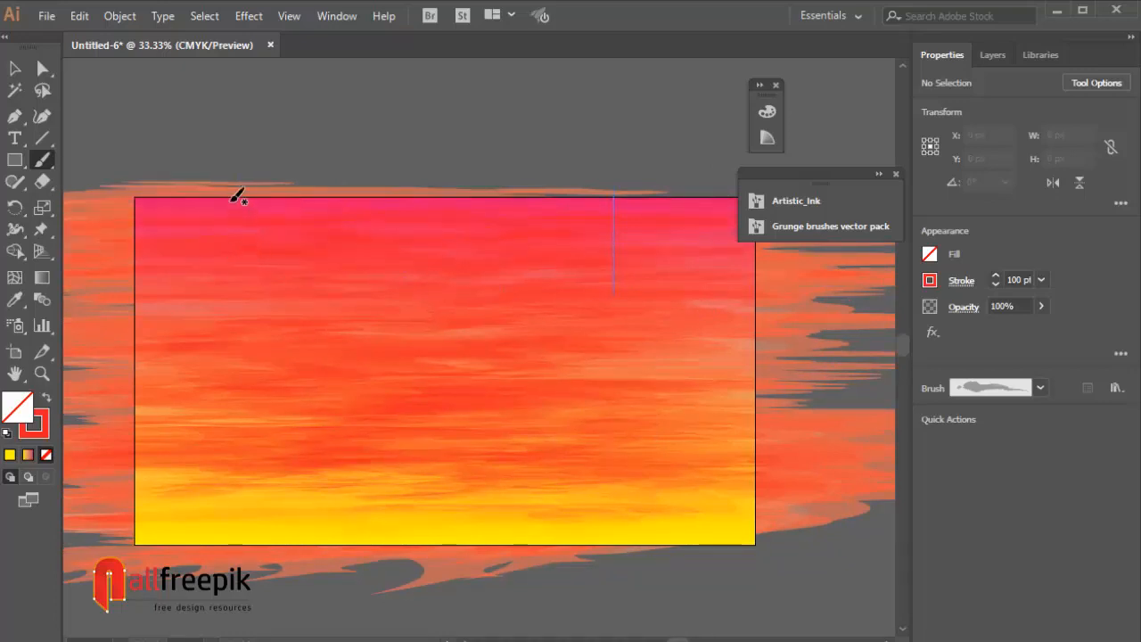
pyautogui.moveTo(700, 474); pyautogui.dragTo(697, 553)
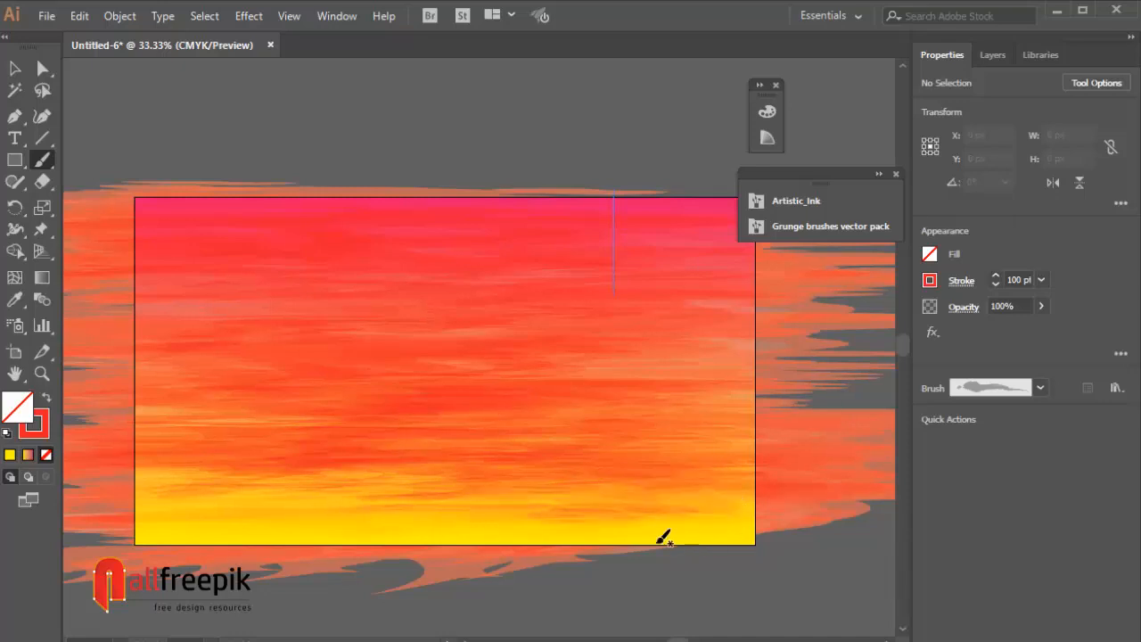
pyautogui.moveTo(560, 468)
pyautogui.mouseDown()
pyautogui.moveTo(566, 559)
pyautogui.moveTo(555, 557)
pyautogui.mouseUp()
pyautogui.moveTo(240, 463)
pyautogui.mouseDown()
pyautogui.moveTo(243, 545)
pyautogui.moveTo(242, 518)
pyautogui.mouseUp()
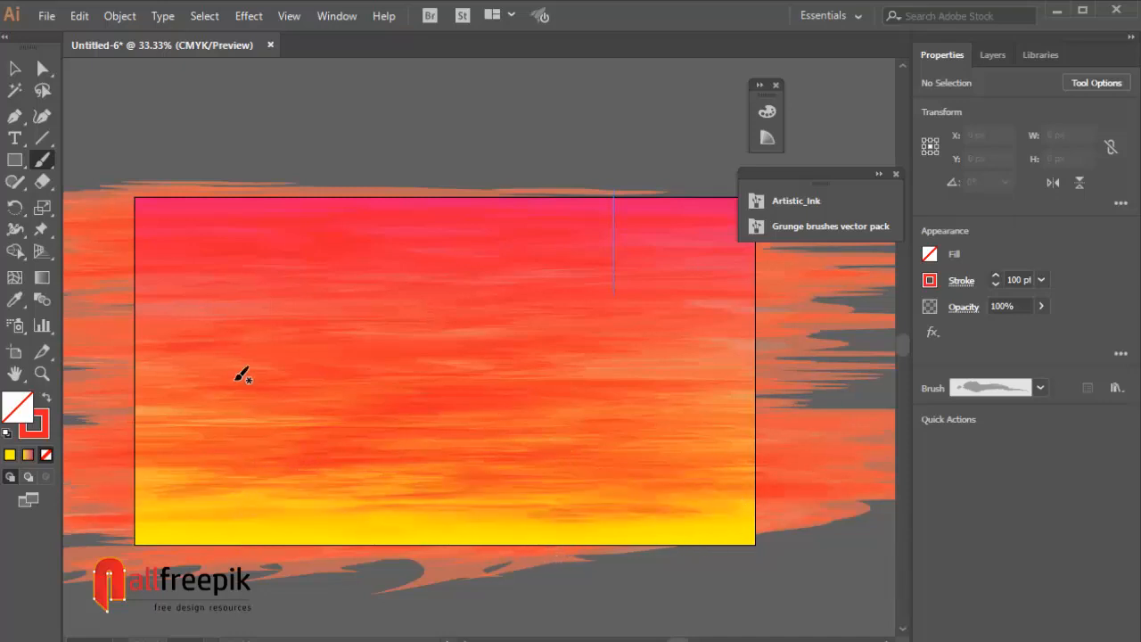
pyautogui.moveTo(211, 303); pyautogui.dragTo(207, 471)
pyautogui.moveTo(654, 344); pyautogui.dragTo(661, 510)
# Step: Stop painting and close the floating brush library panel
pyautogui.press('v')
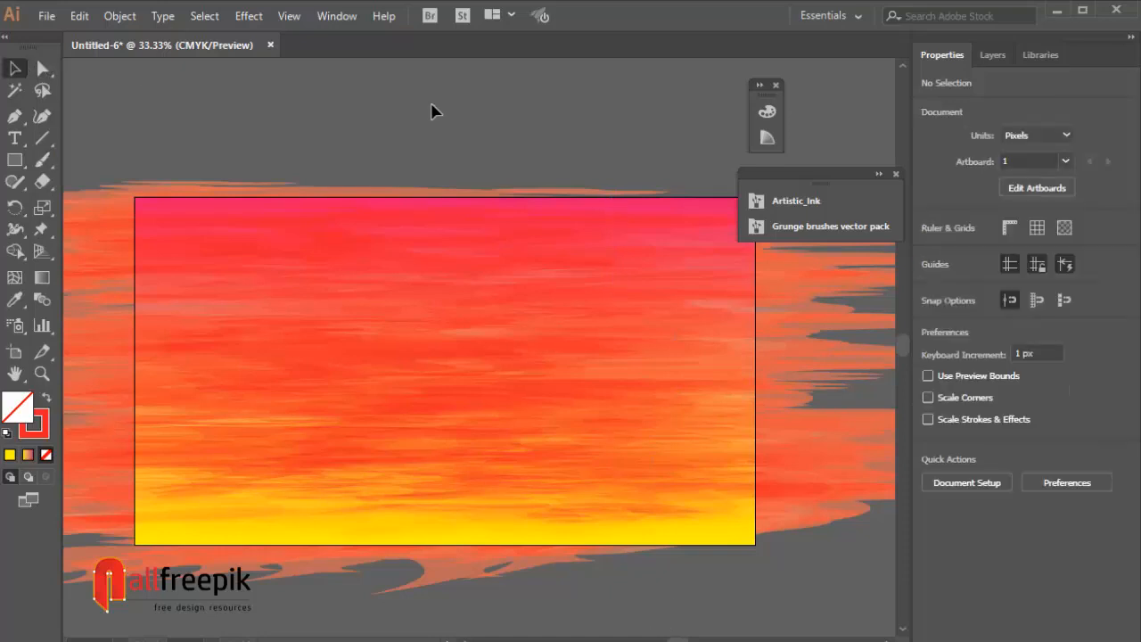
pyautogui.moveTo(588, 309); pyautogui.dragTo(581, 284)
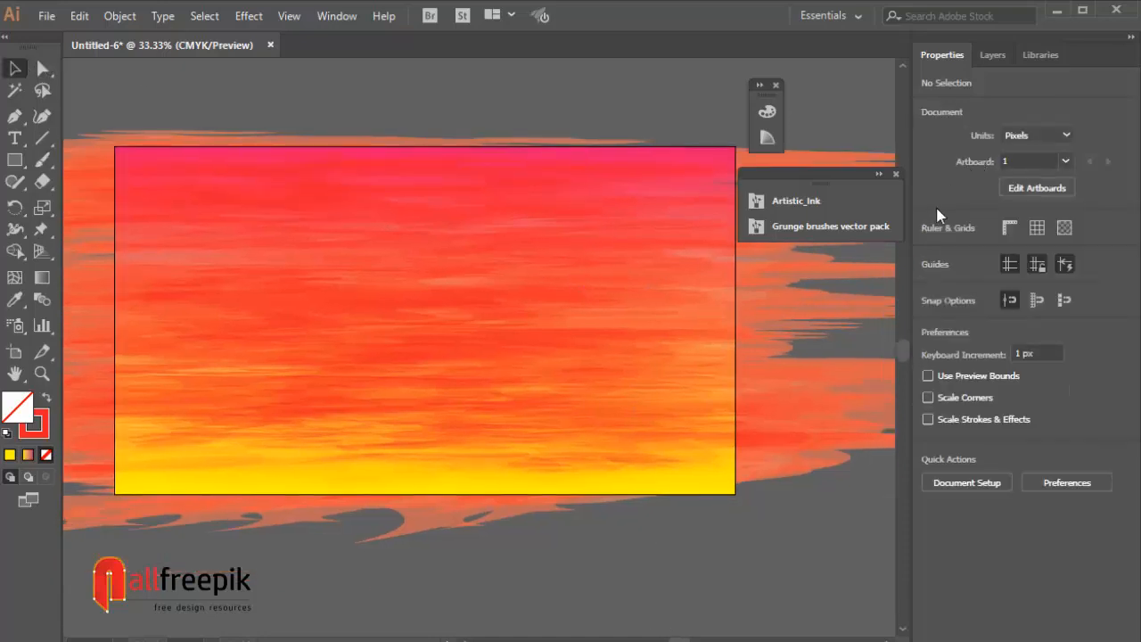
pyautogui.click(896, 173)
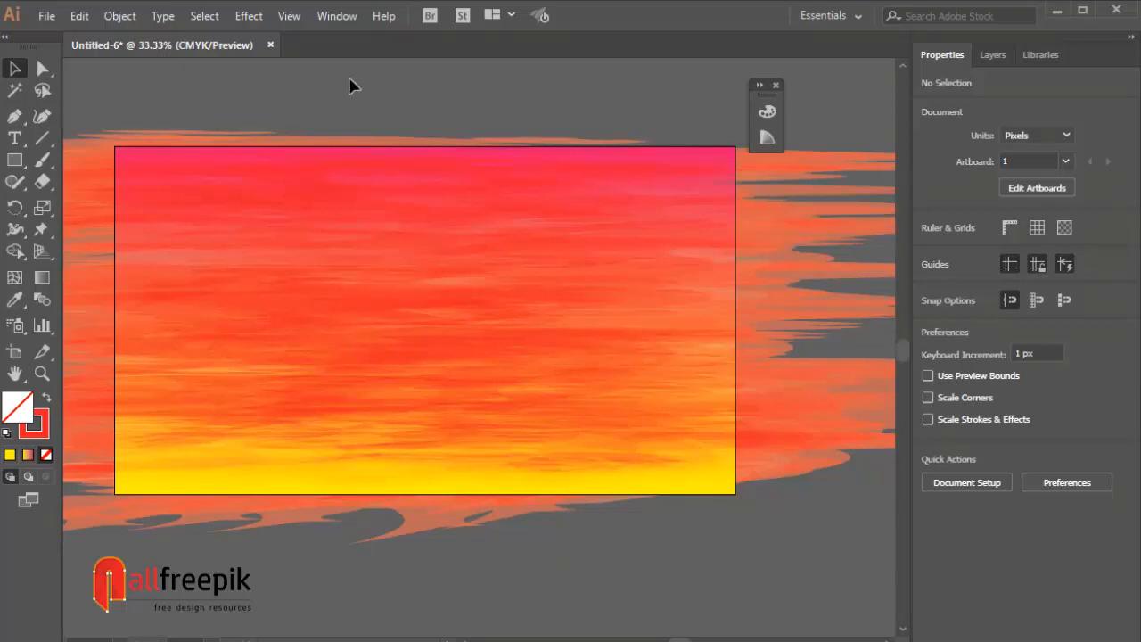
pyautogui.moveTo(351, 78); pyautogui.dragTo(366, 106)
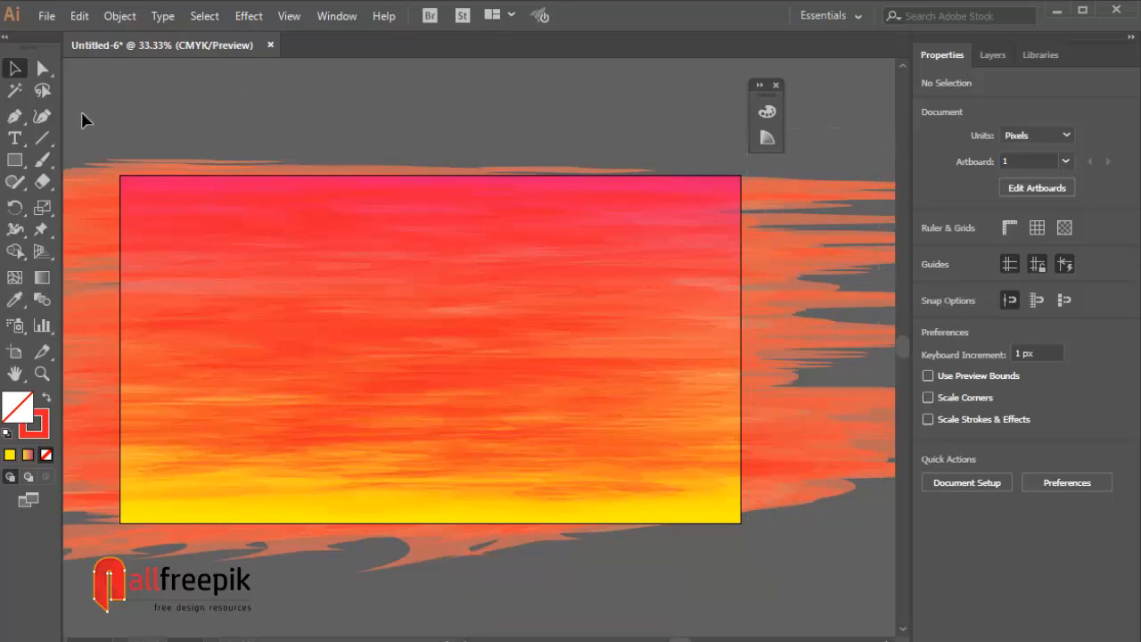
# Step: Draw a rectangle with gradient fill and no stroke, about 2048 by 1167 px, covering the whole artboard above the brush strokes
pyautogui.hotkey('shift', 'x')
pyautogui.press('m')
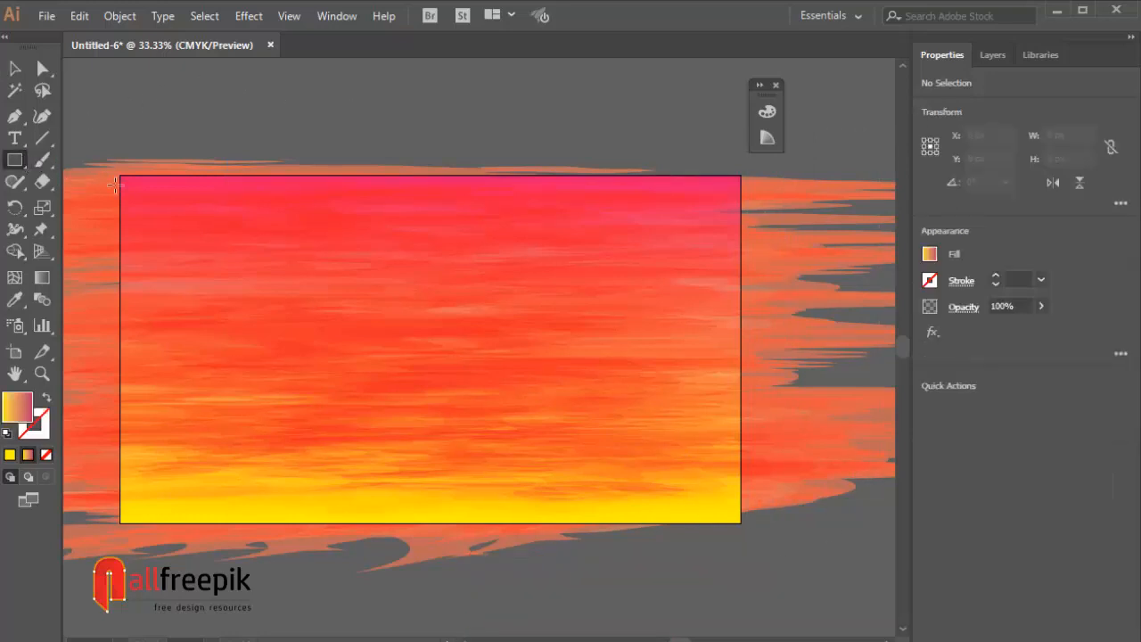
pyautogui.moveTo(121, 175); pyautogui.dragTo(741, 526)
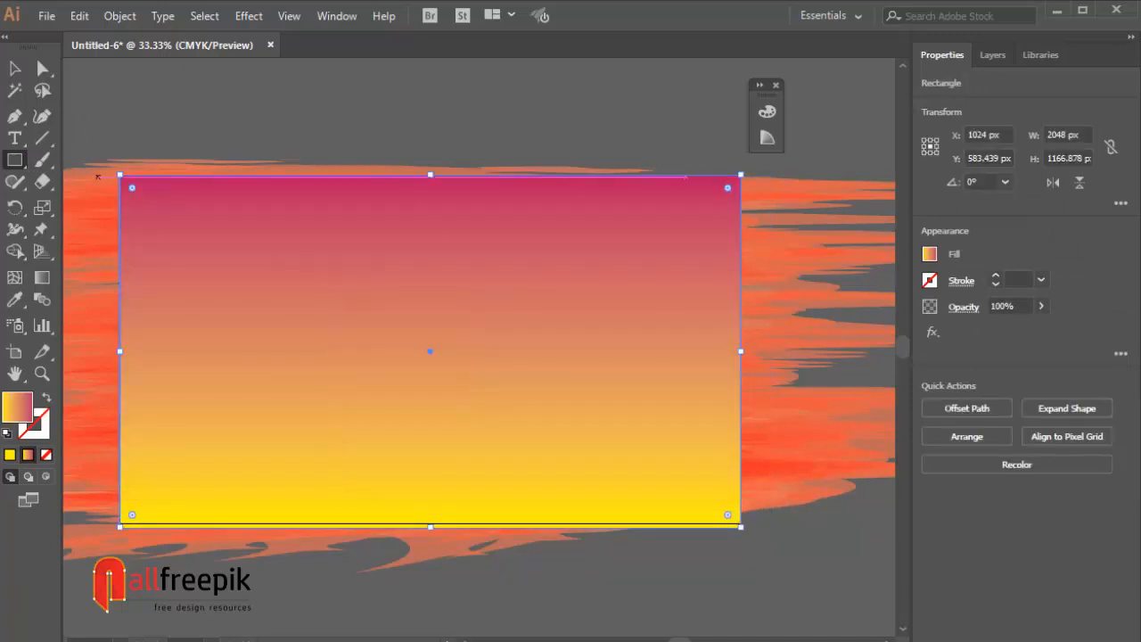
pyautogui.click(14, 68)
pyautogui.click(265, 130)
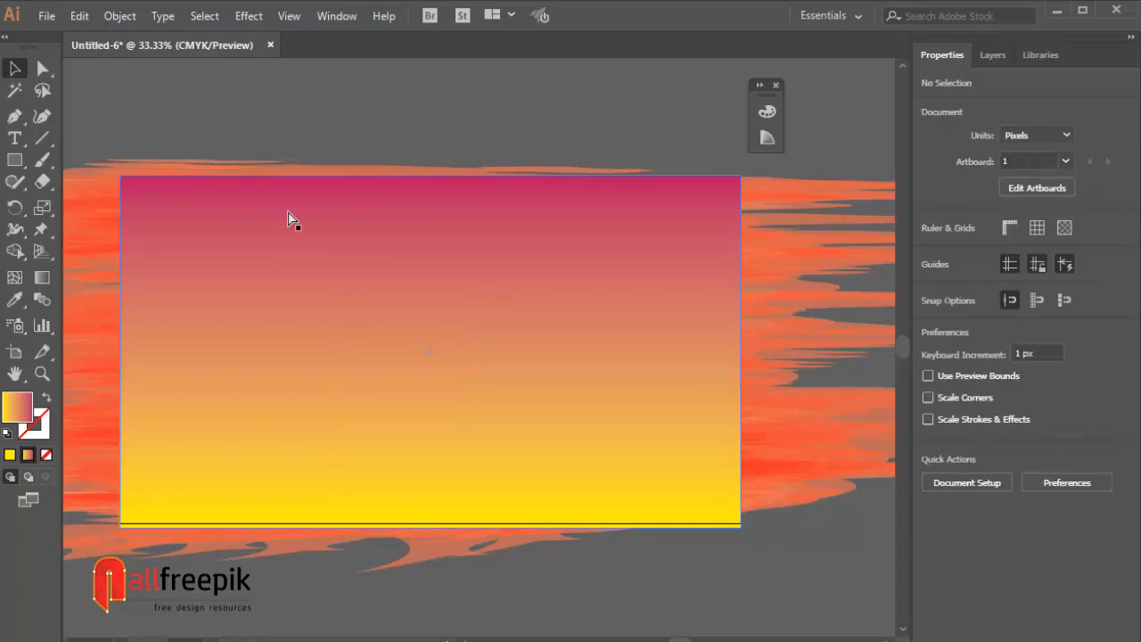
# Step: Select all the artwork and make a clipping mask from the top rectangle to trim the overhanging brush strokes
pyautogui.hotkey('ctrl', 'a')
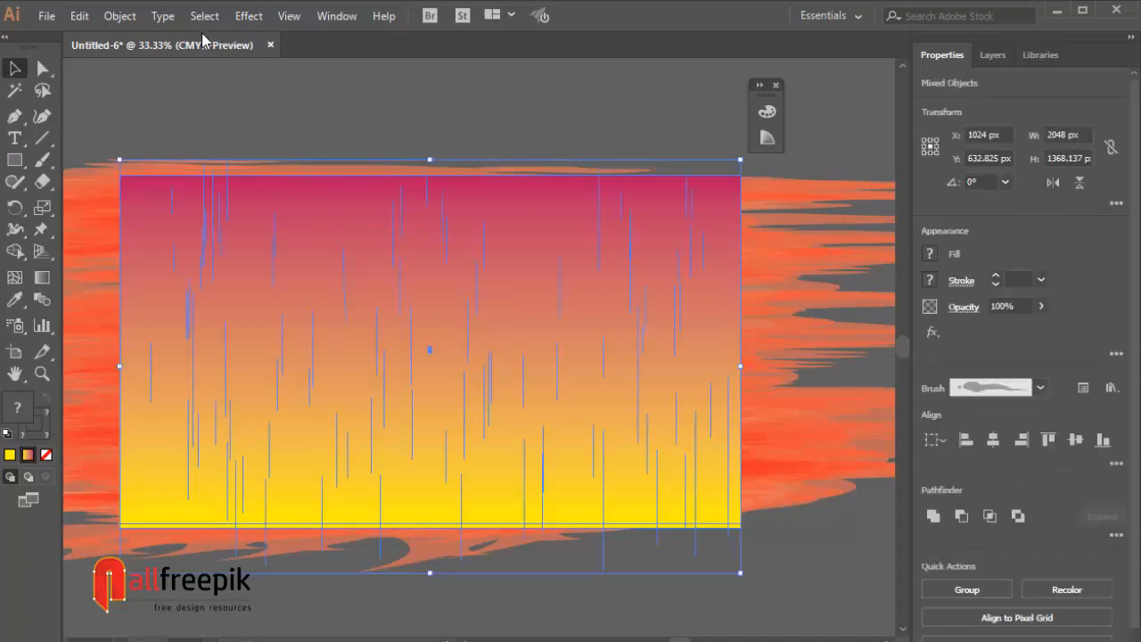
pyautogui.rightClick(354, 232)
pyautogui.click(392, 362)
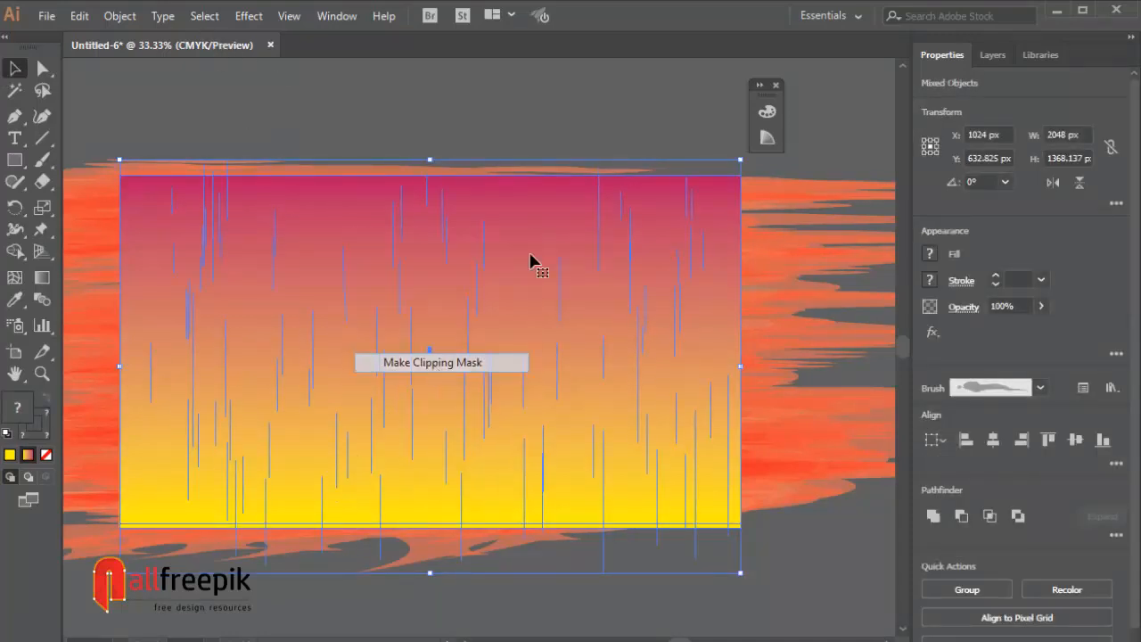
pyautogui.click(527, 115)
pyautogui.moveTo(97, 160); pyautogui.dragTo(793, 576)
pyautogui.moveTo(519, 294); pyautogui.dragTo(520, 331)
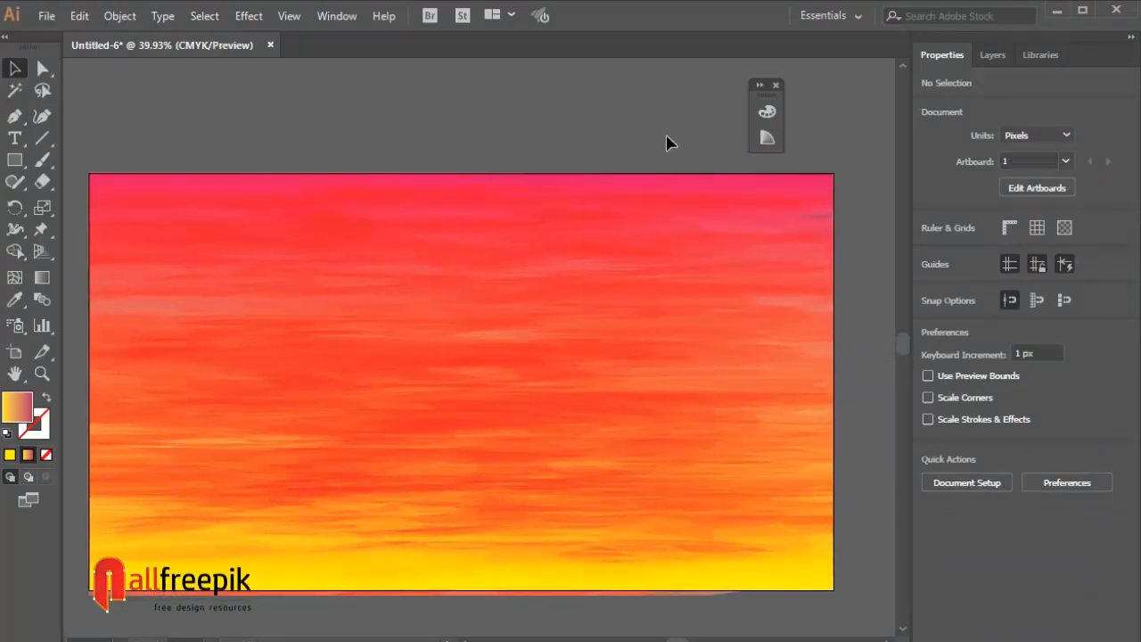